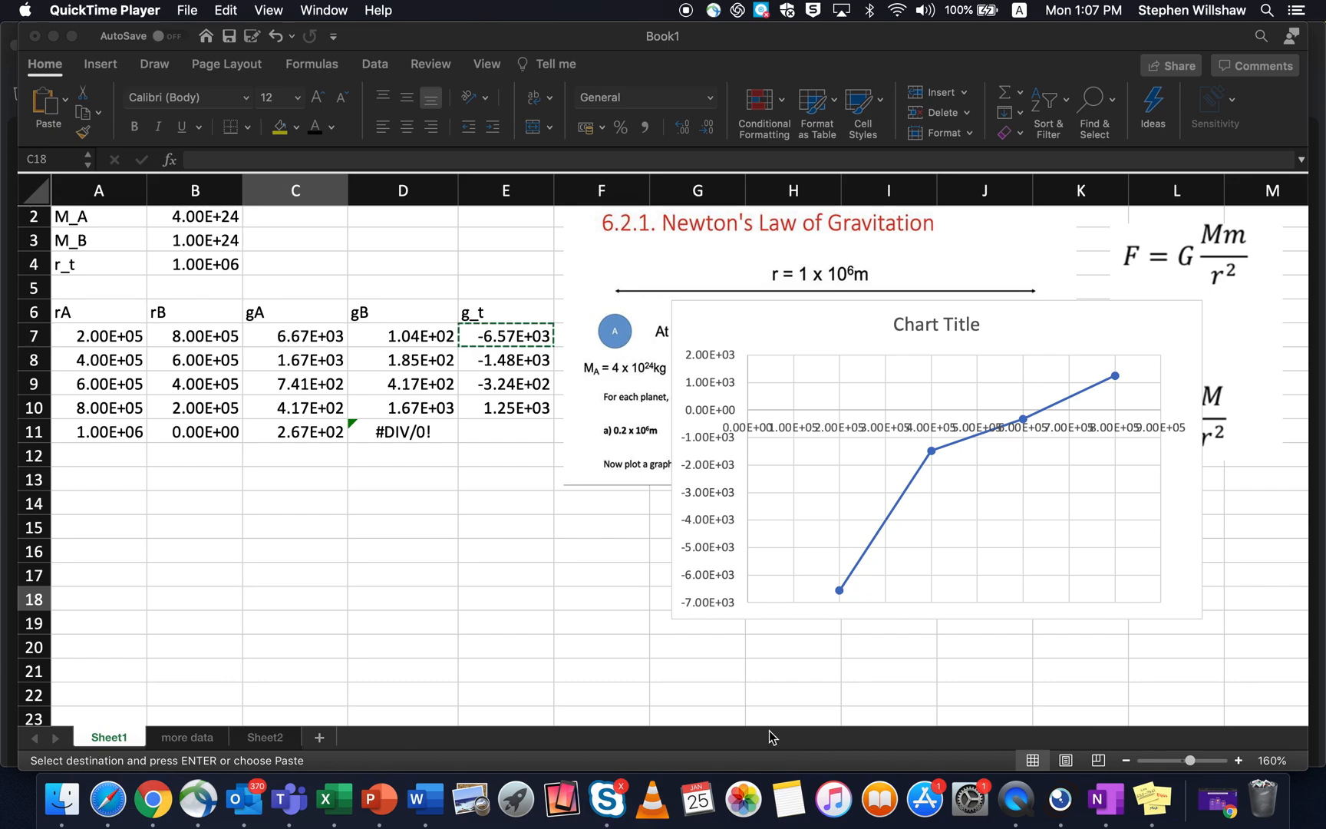
- Review the rA distances in A7:A11 and inspect the increment formula in A10
click(104, 360)
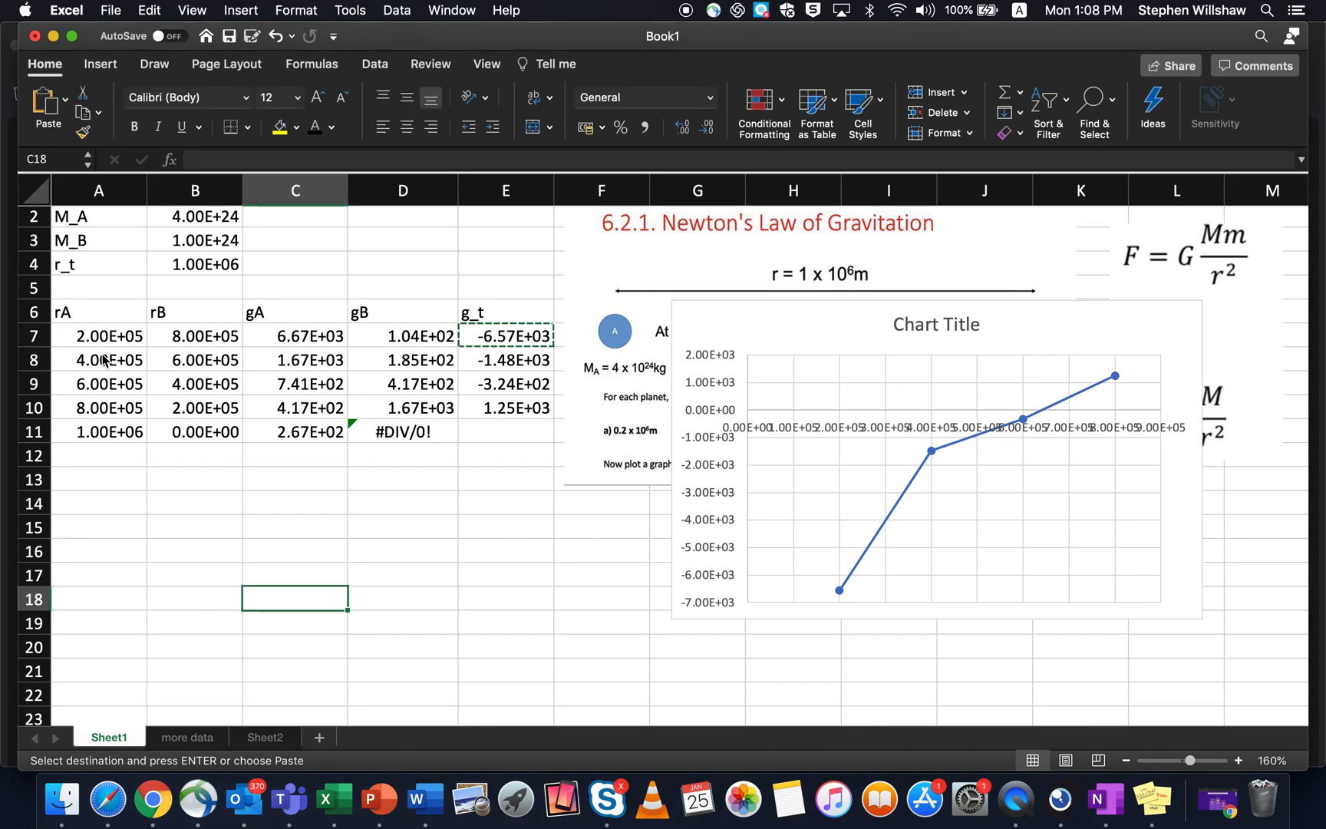
click(103, 368)
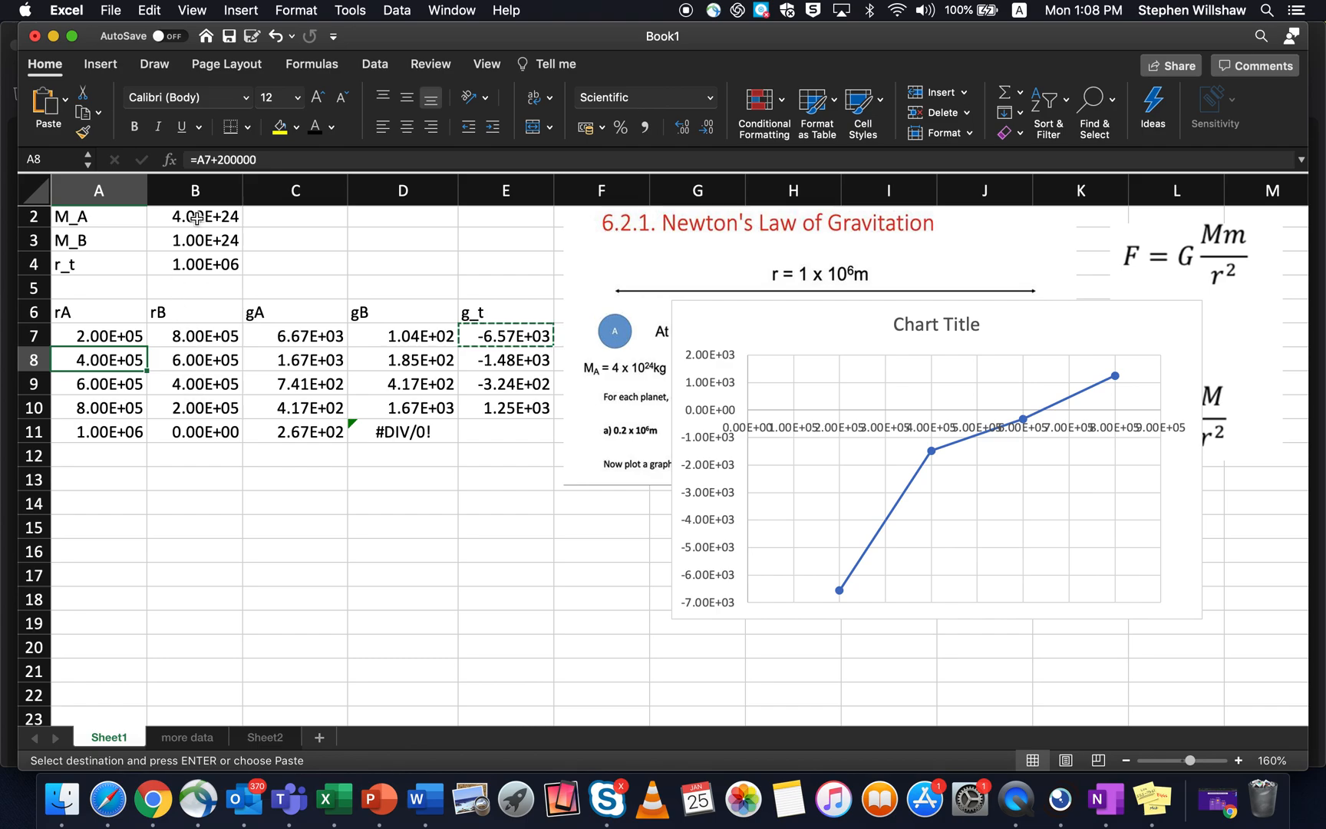
click(104, 335)
click(102, 363)
click(101, 382)
click(101, 406)
click(101, 431)
click(100, 409)
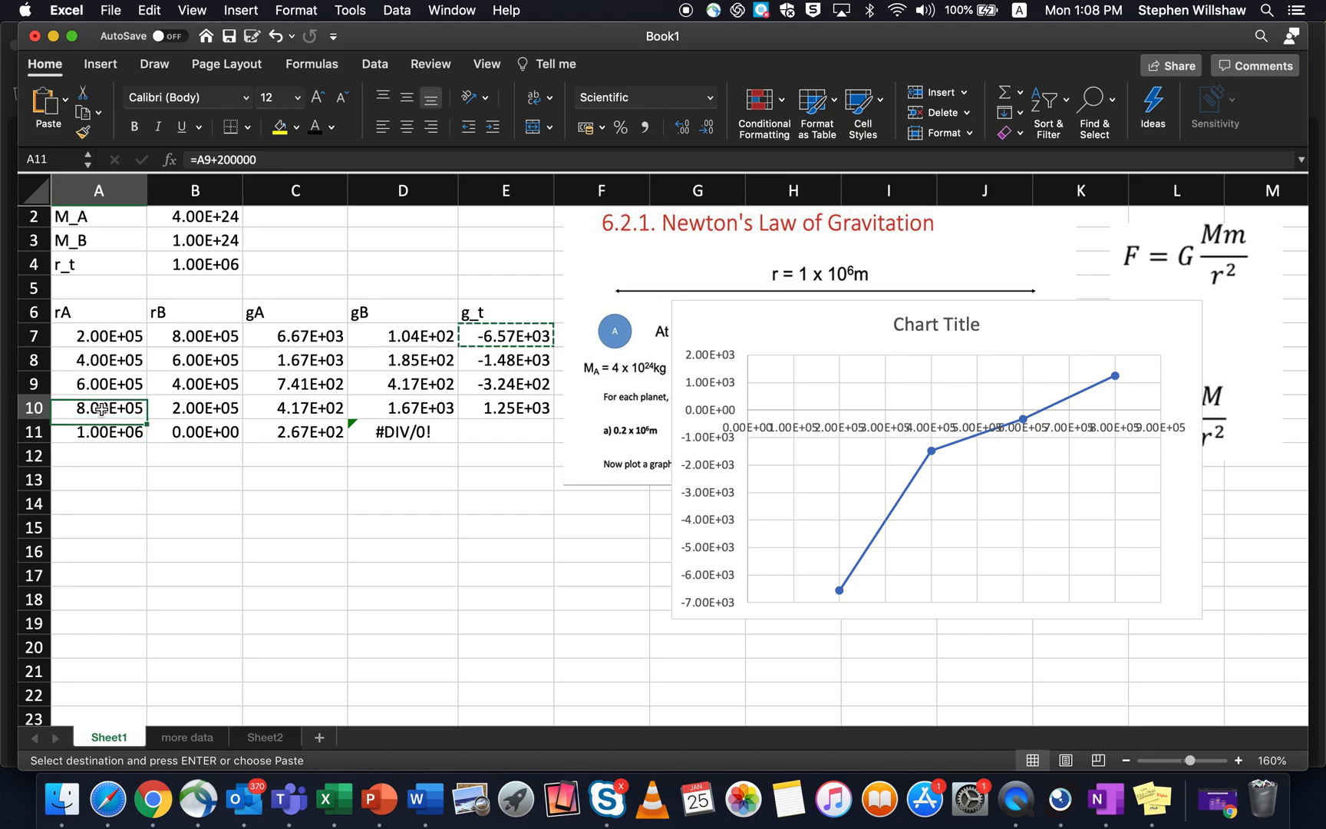
click(223, 160)
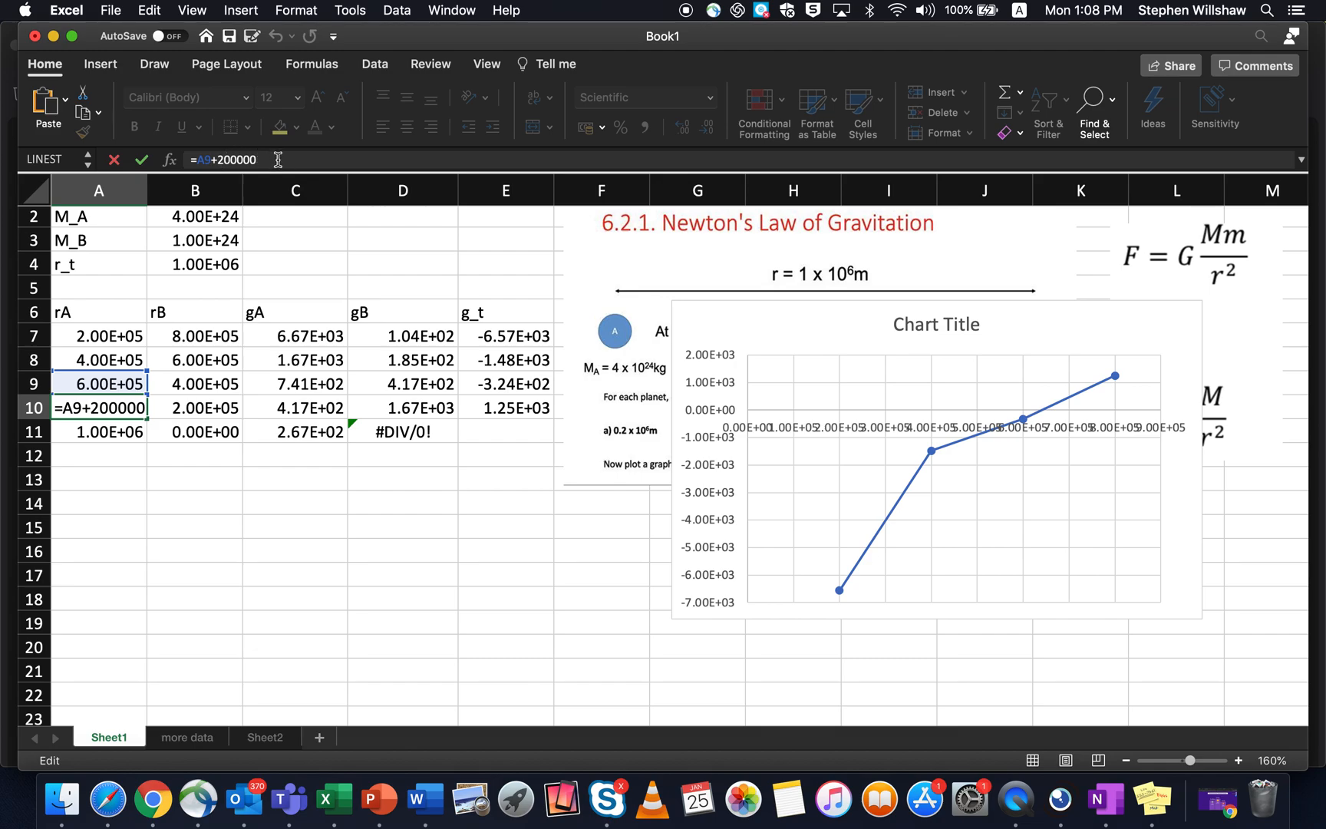
key(Return)
- Set the starting rA distance in A7 to 100000 and change the A8 formula to =A7+100000
click(115, 337)
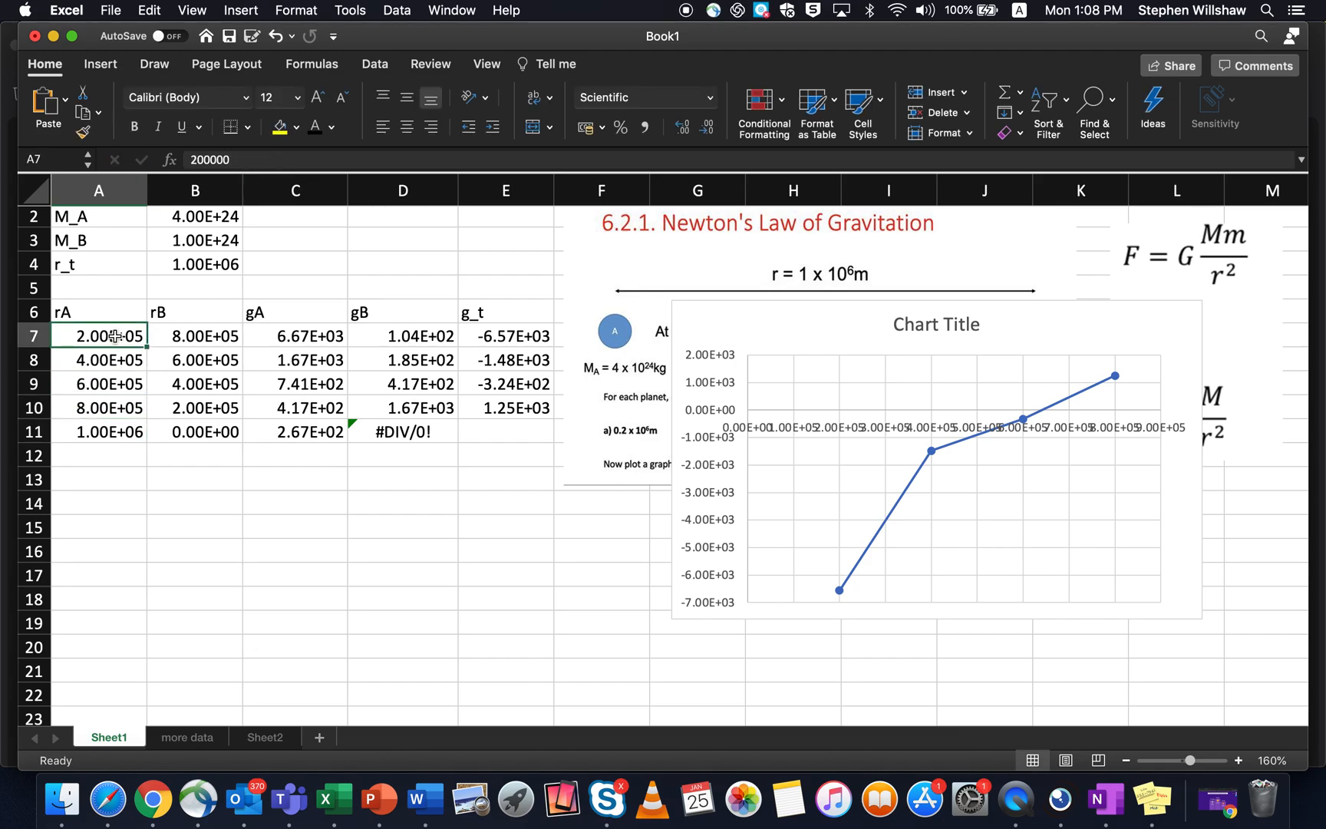
click(193, 160)
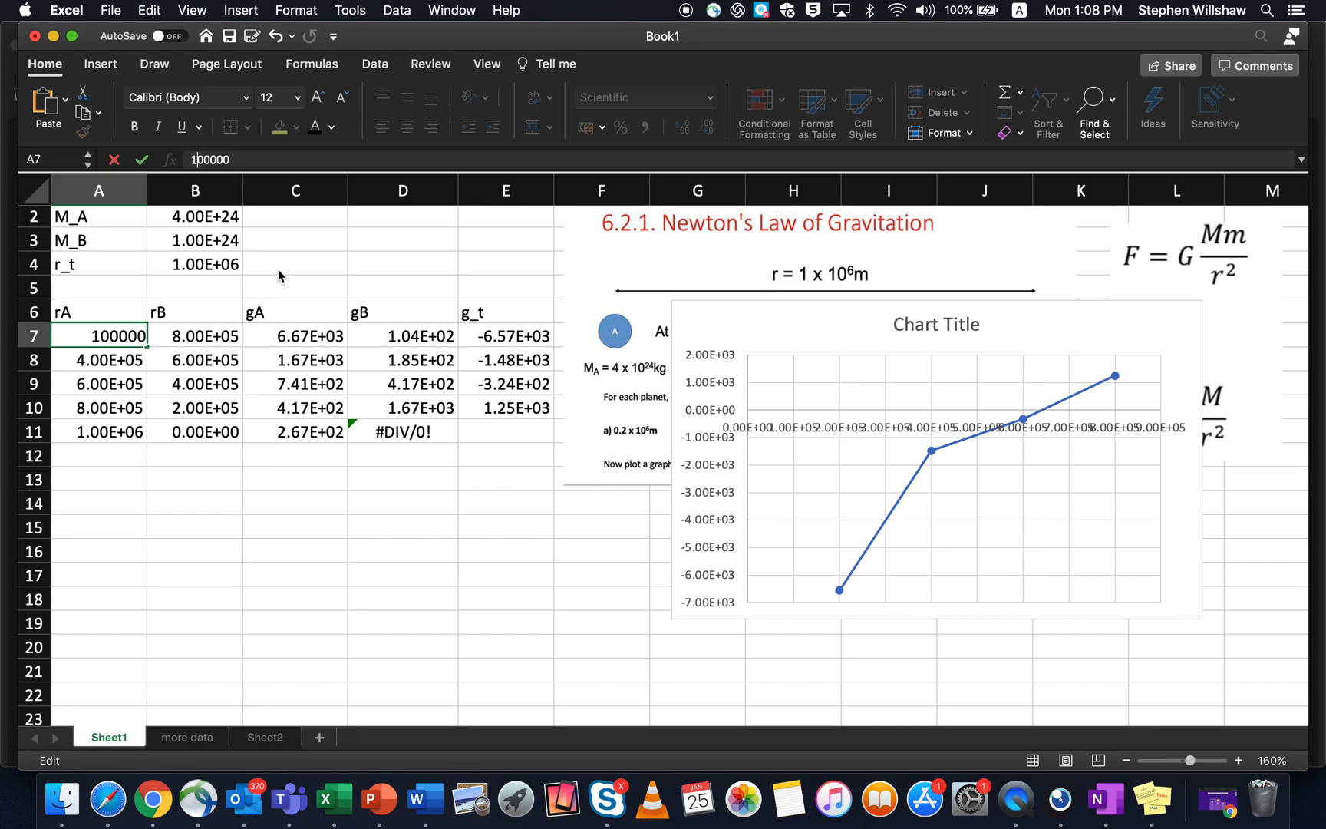
key(Return)
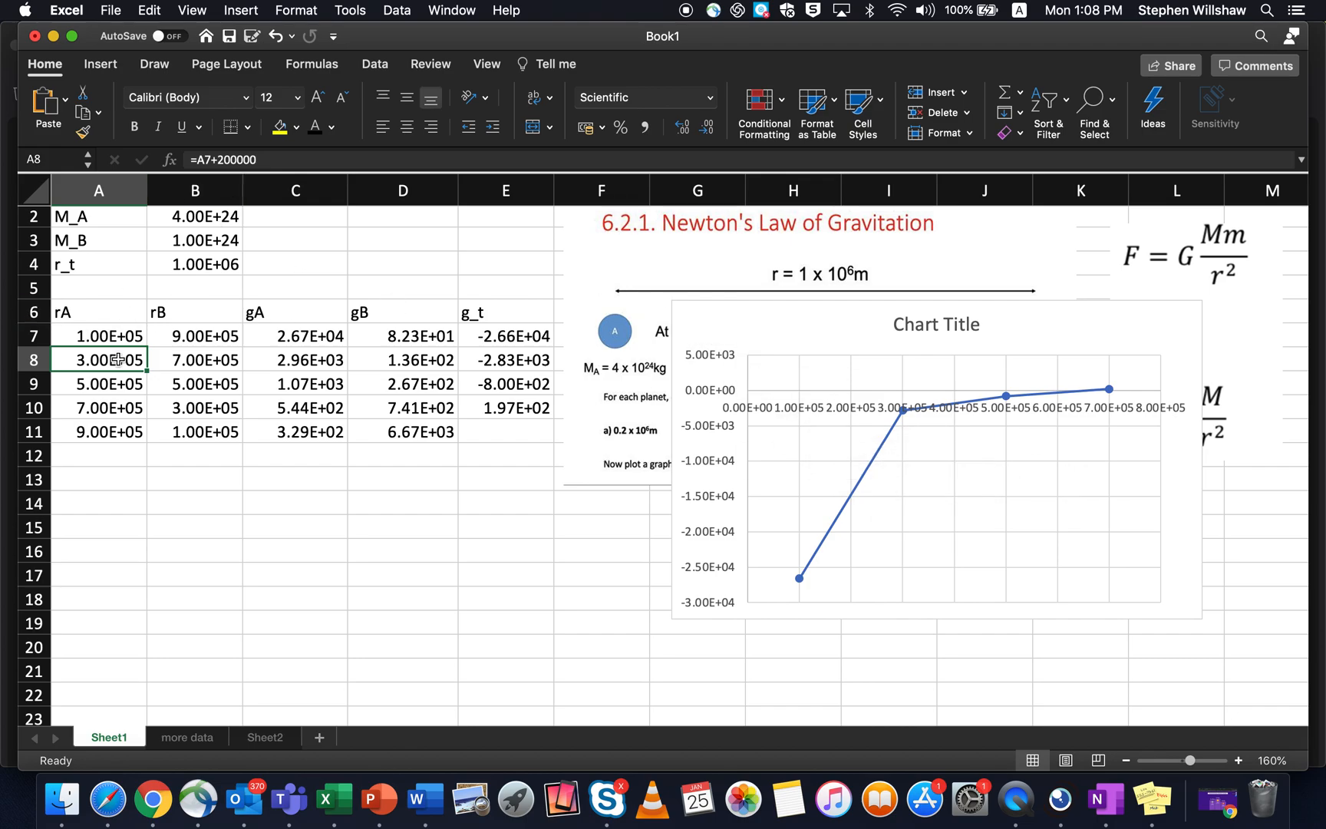
click(223, 160)
key(BackSpace)
text(1)
key(Return)
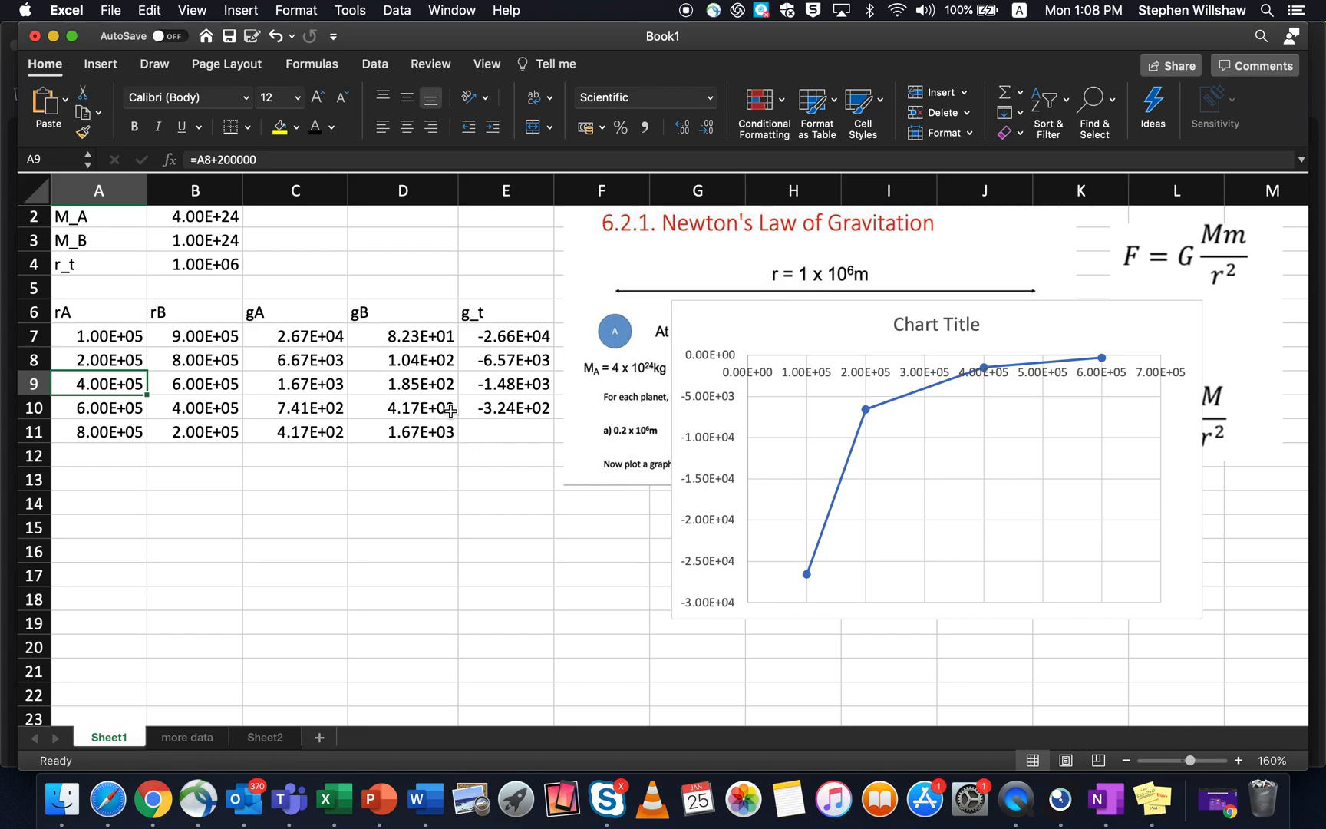
- Copy the g_t formula from E10 into E11
click(480, 407)
key(cmd+c)
click(480, 431)
key(cmd+v)
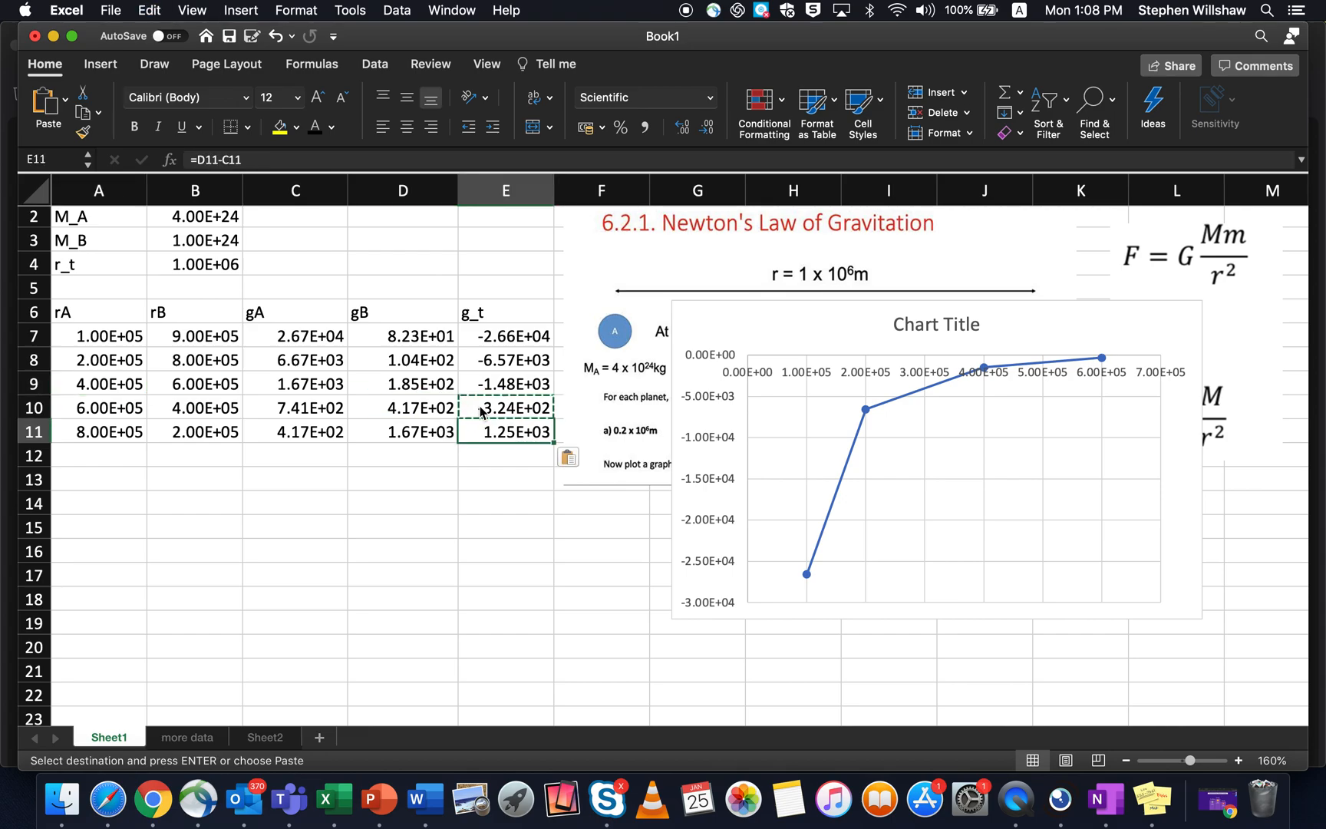
click(457, 571)
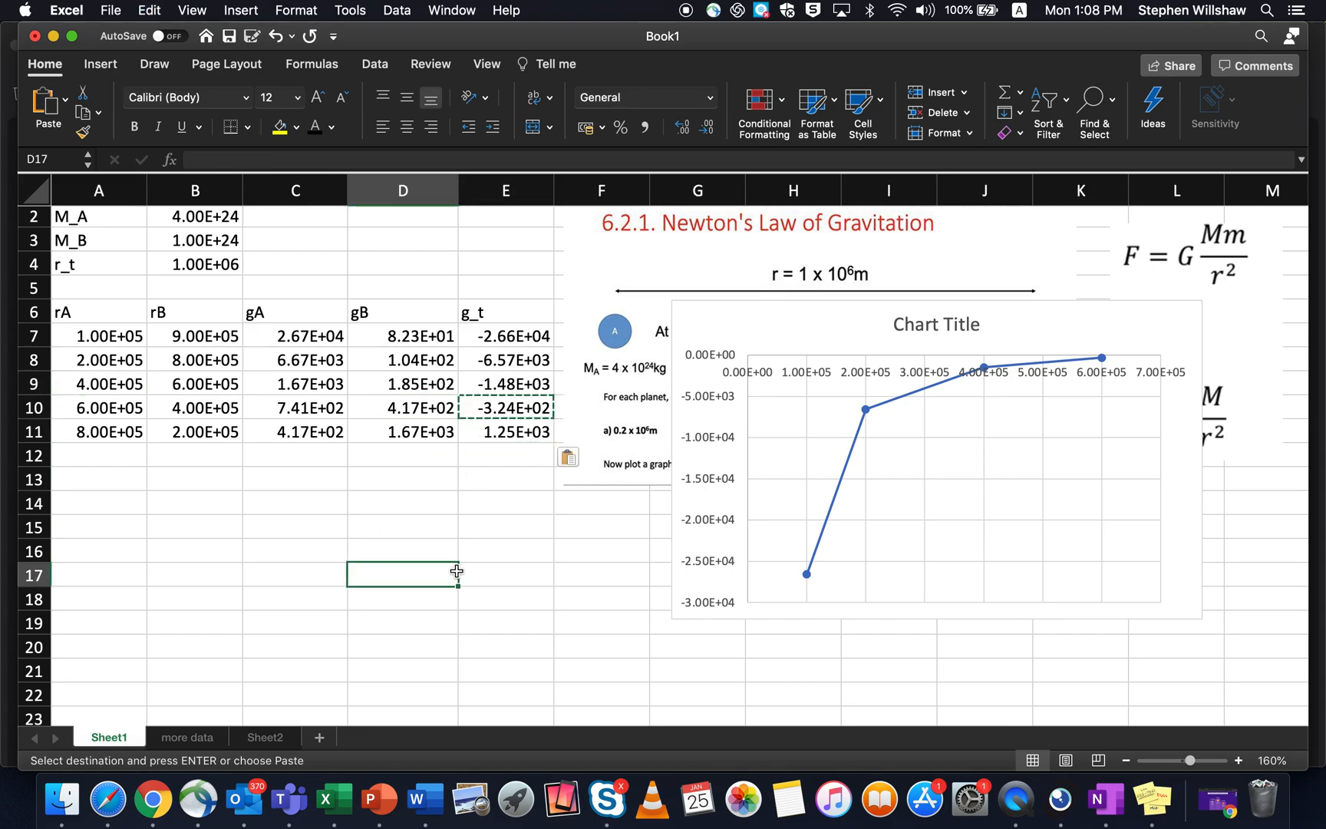
click(411, 532)
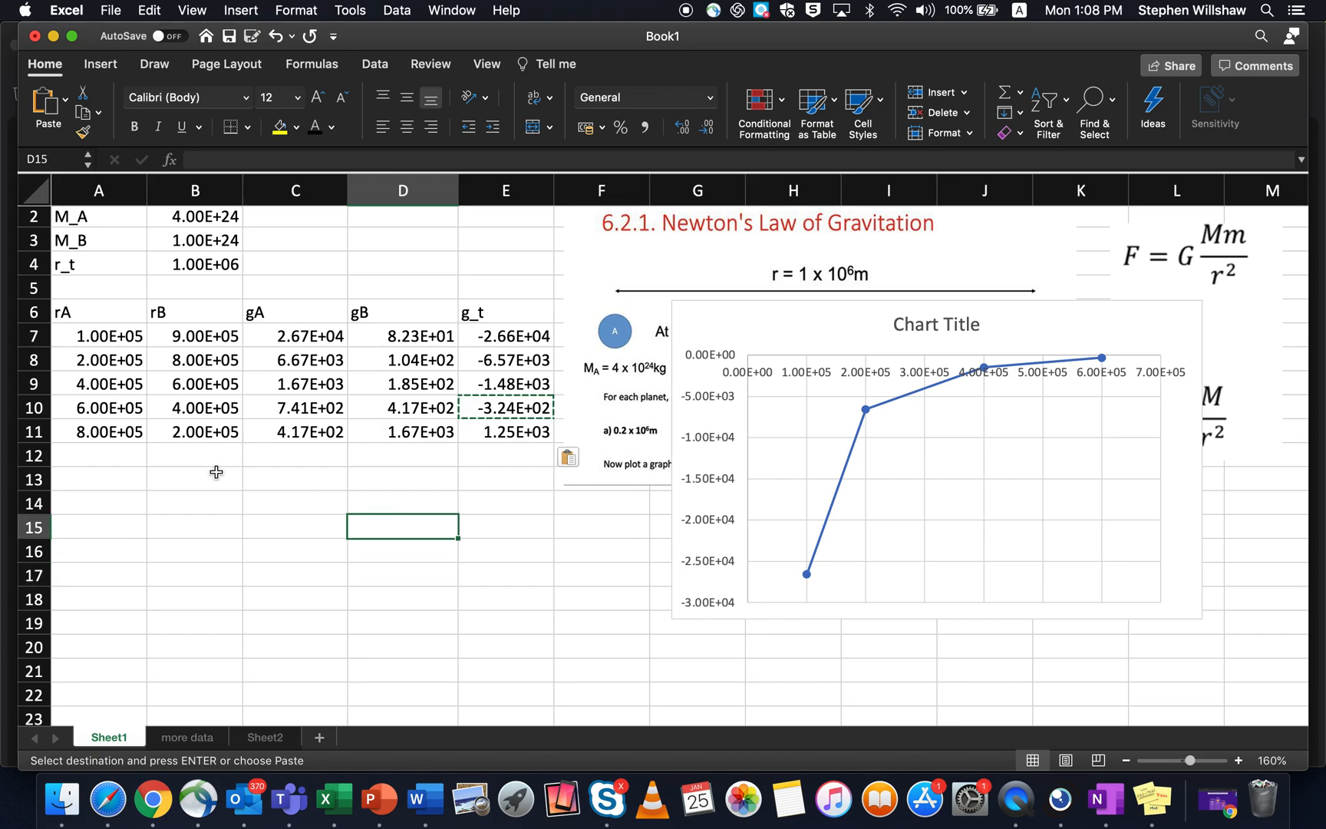
- Copy the rA increment formula from A8 into A9:A15
click(105, 359)
scroll(106, 364, up, 1)
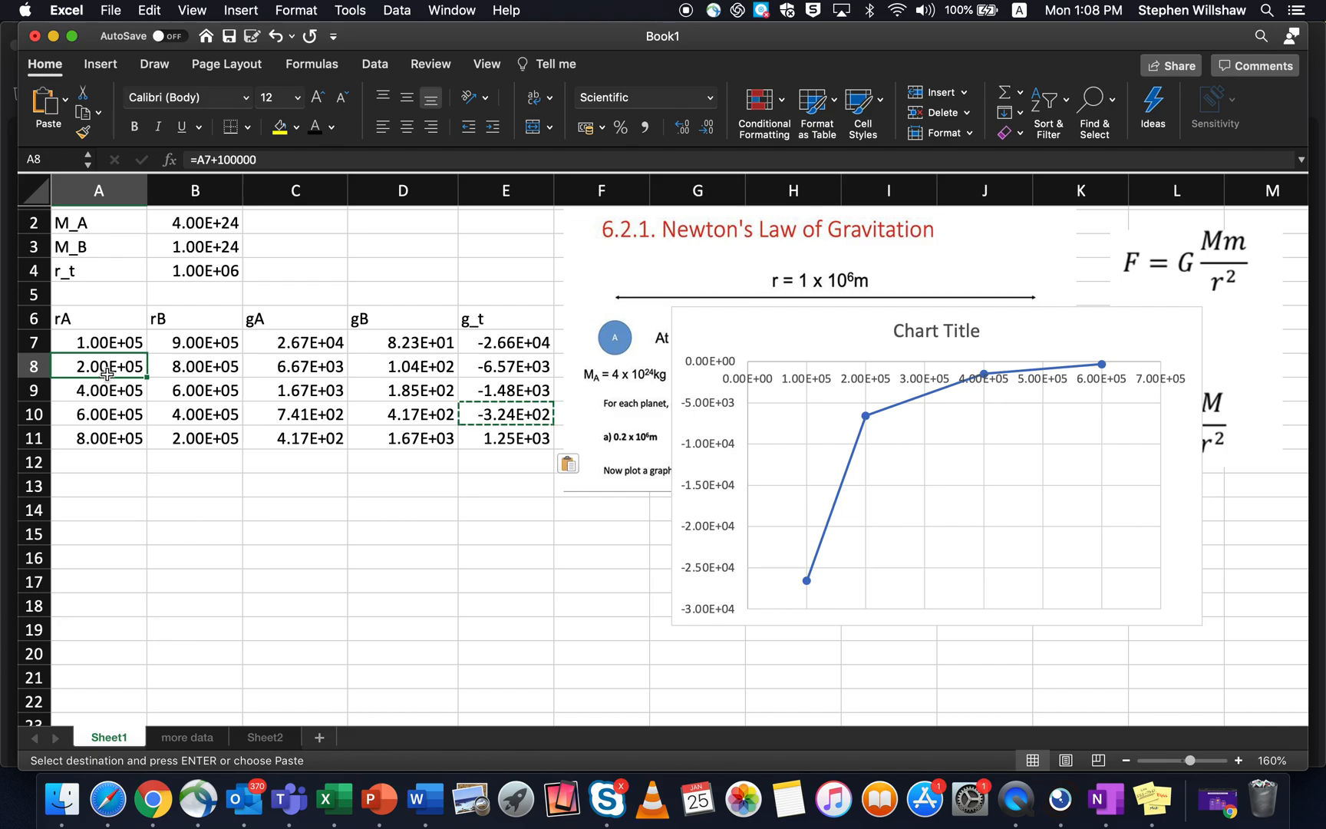
key(super+c)
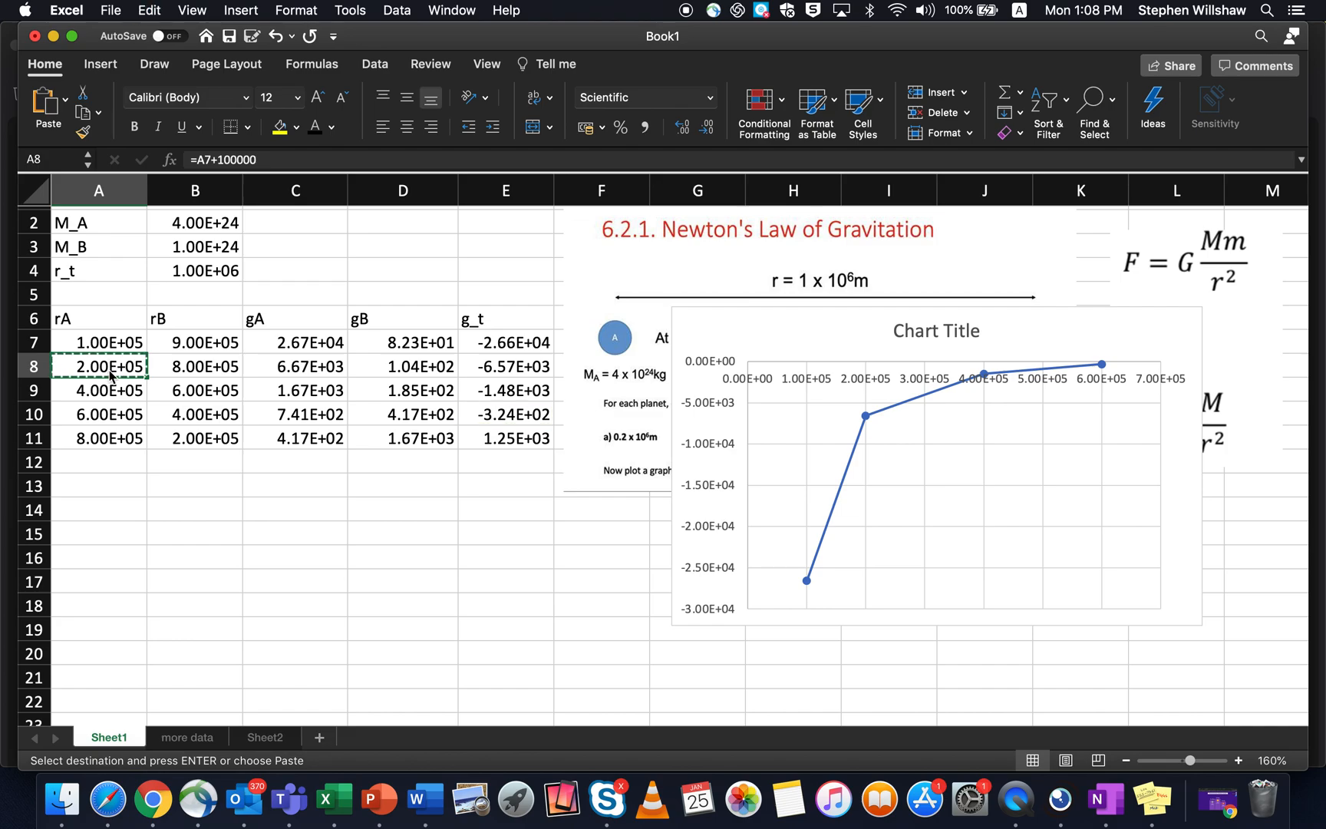
key(Down)
key(shift+Down)
key(shift+Down)
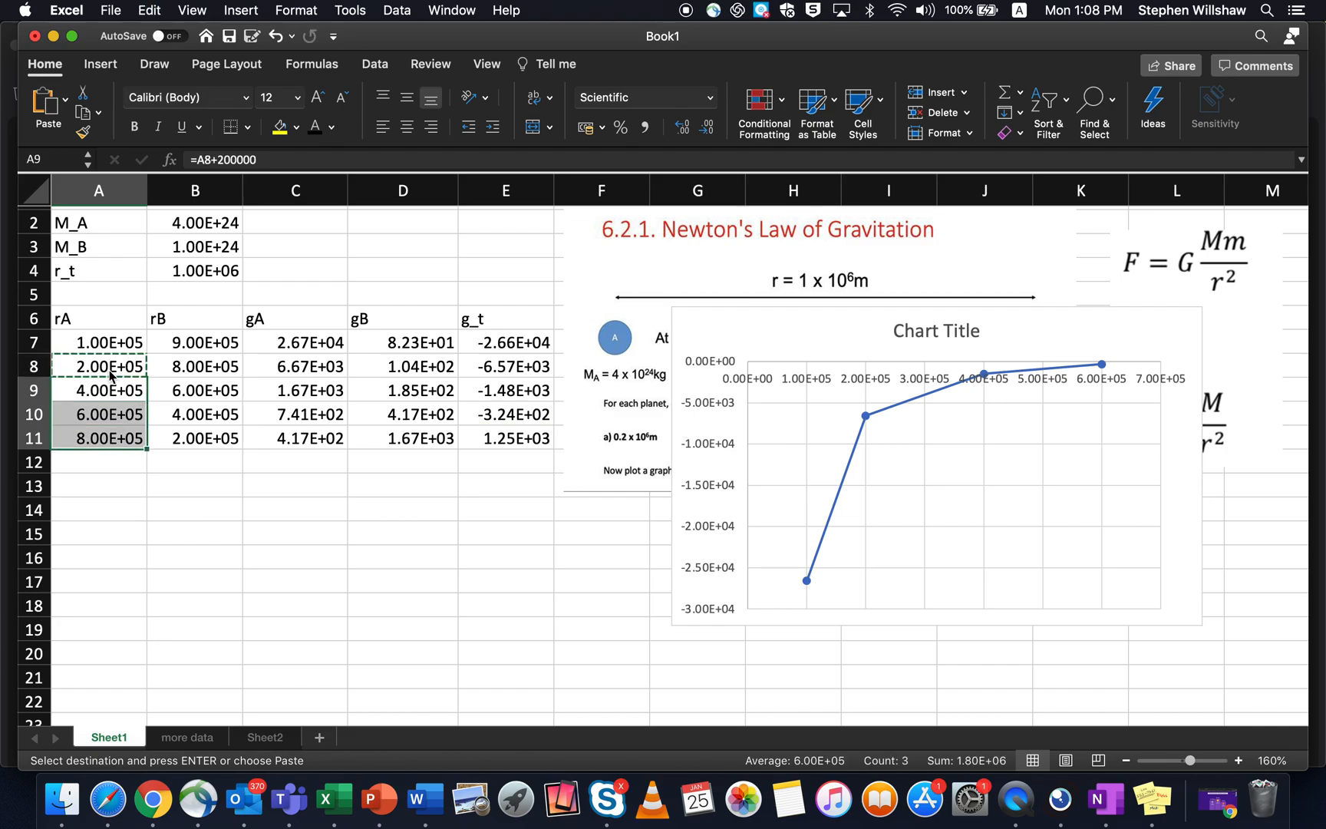
key(shift+Down)
key(shift+Up)
key(shift+Up)
key(Up)
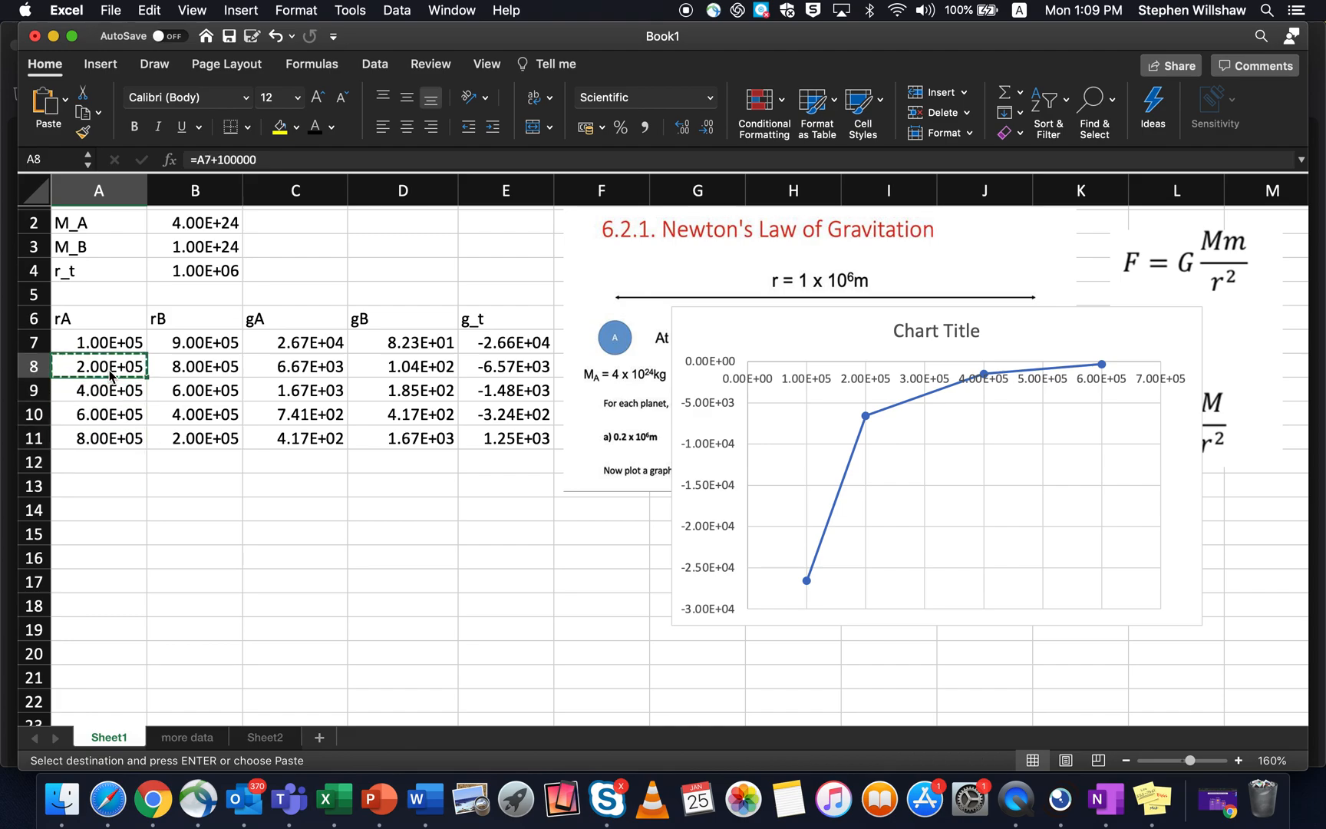
key(shift+Down)
key(shift+Down)
key(shift+Down)
key(shift+Down)
key(shift+Down)
key(shift+Down)
key(shift+Down)
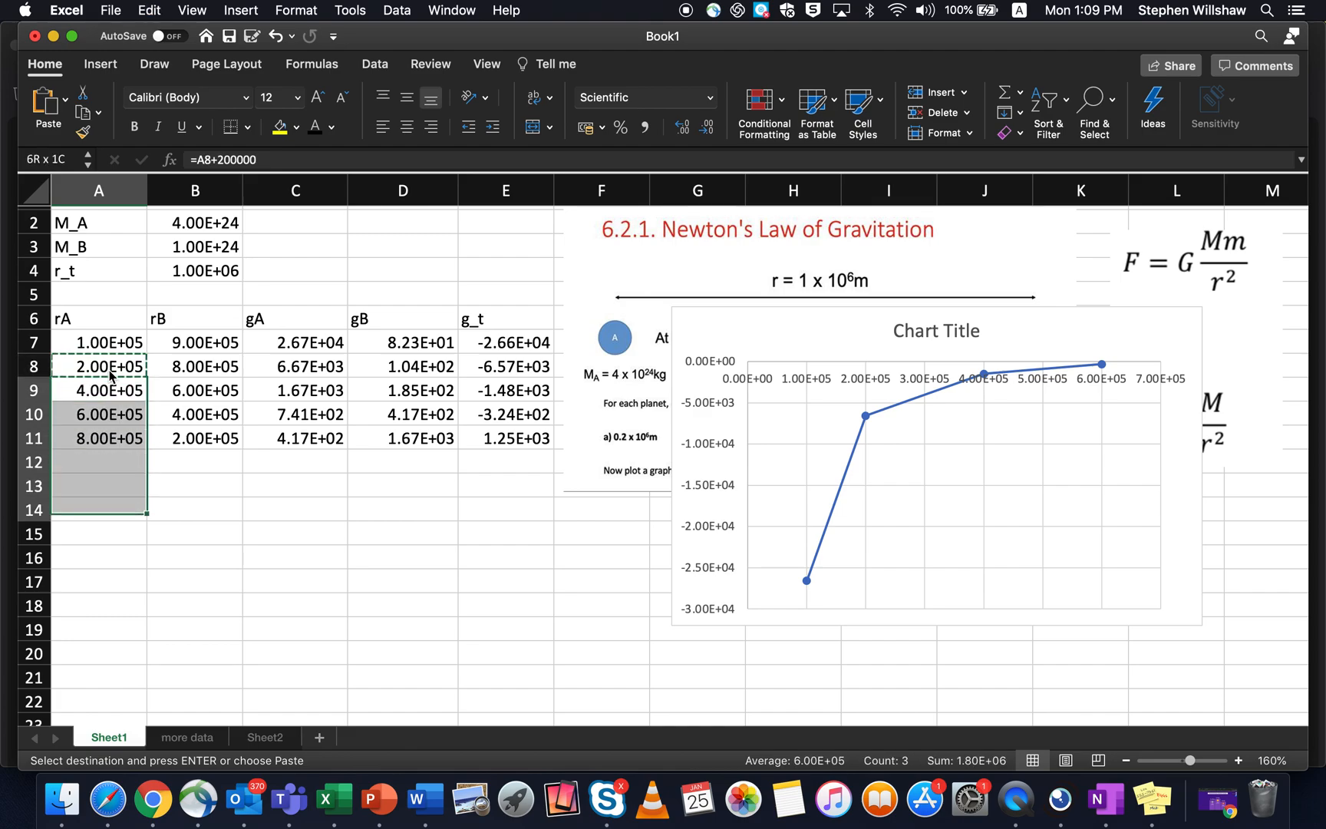
key(shift+Up)
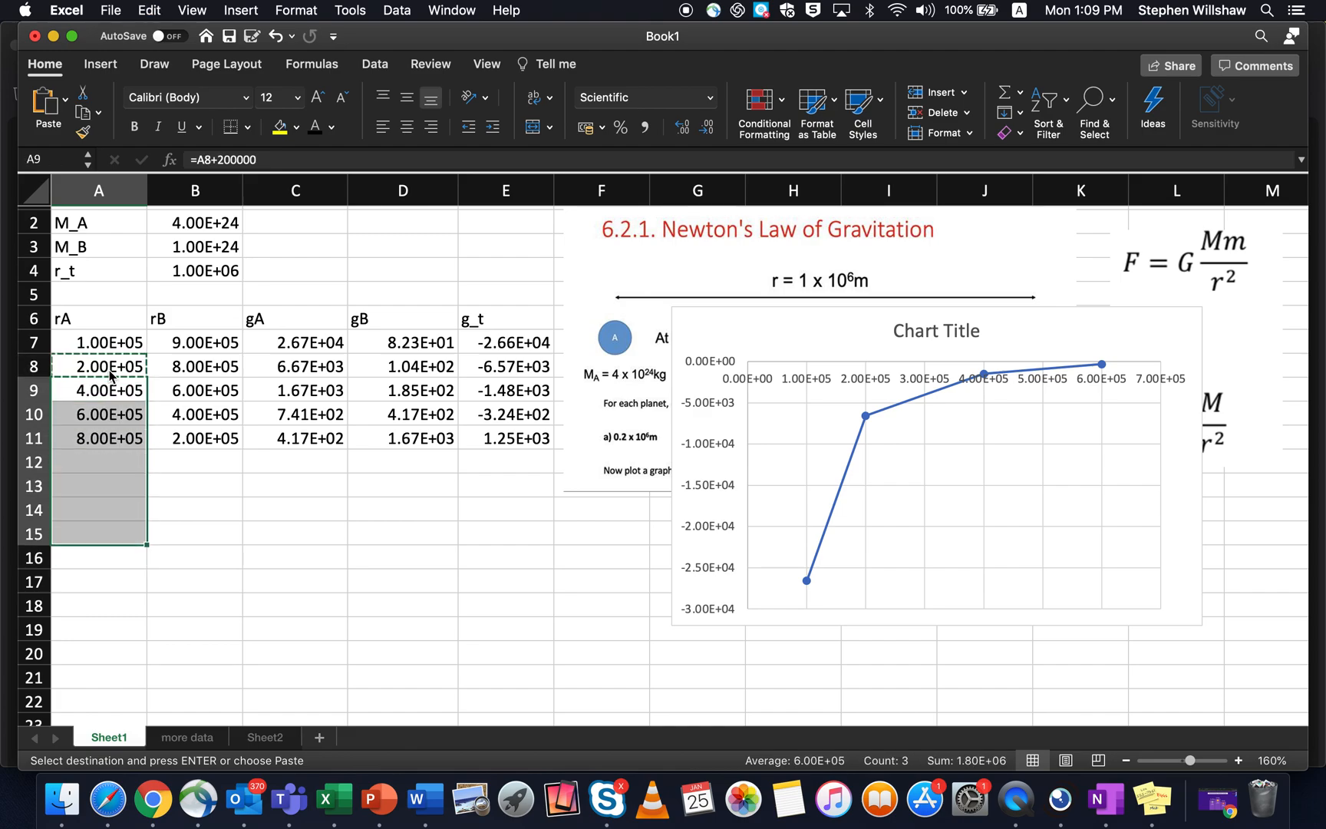
key(super+v)
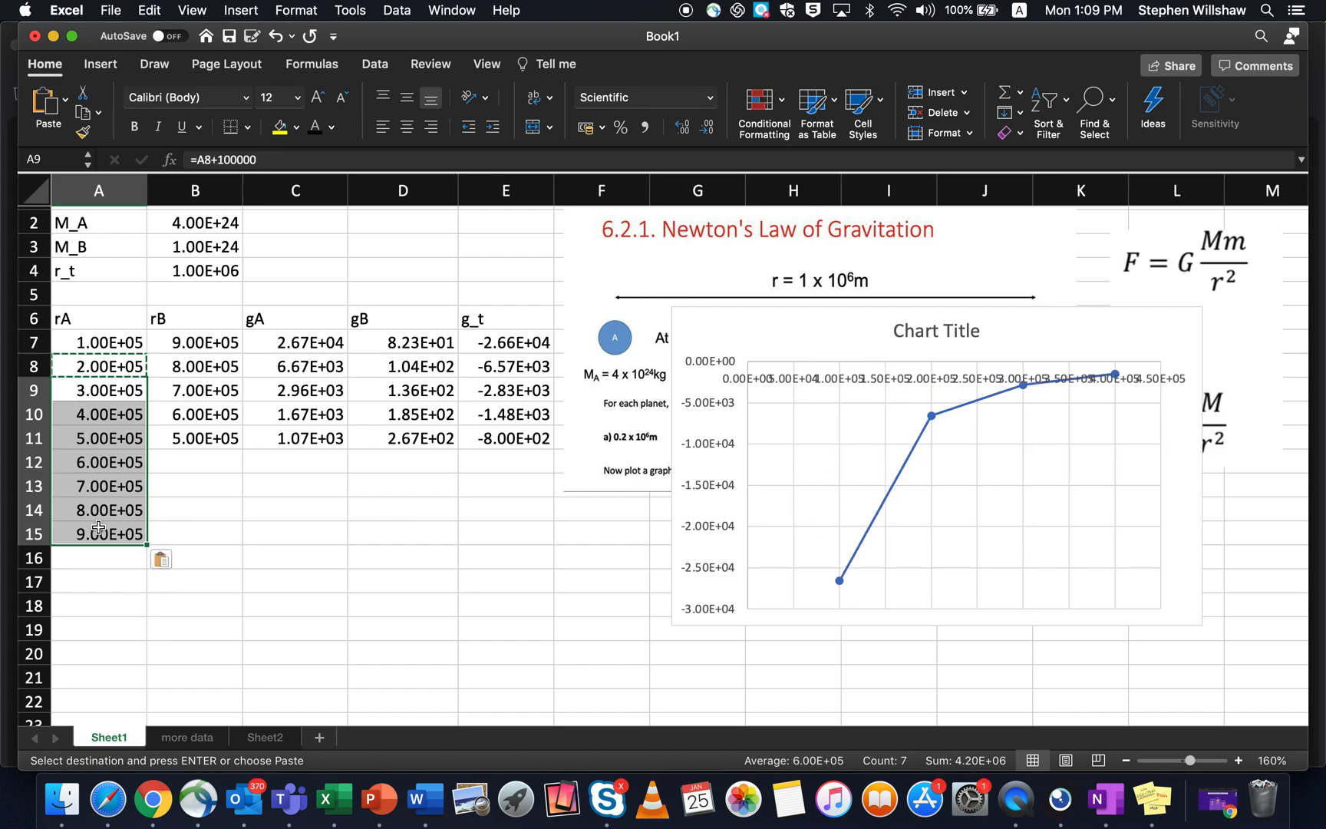
click(208, 438)
key(super+c)
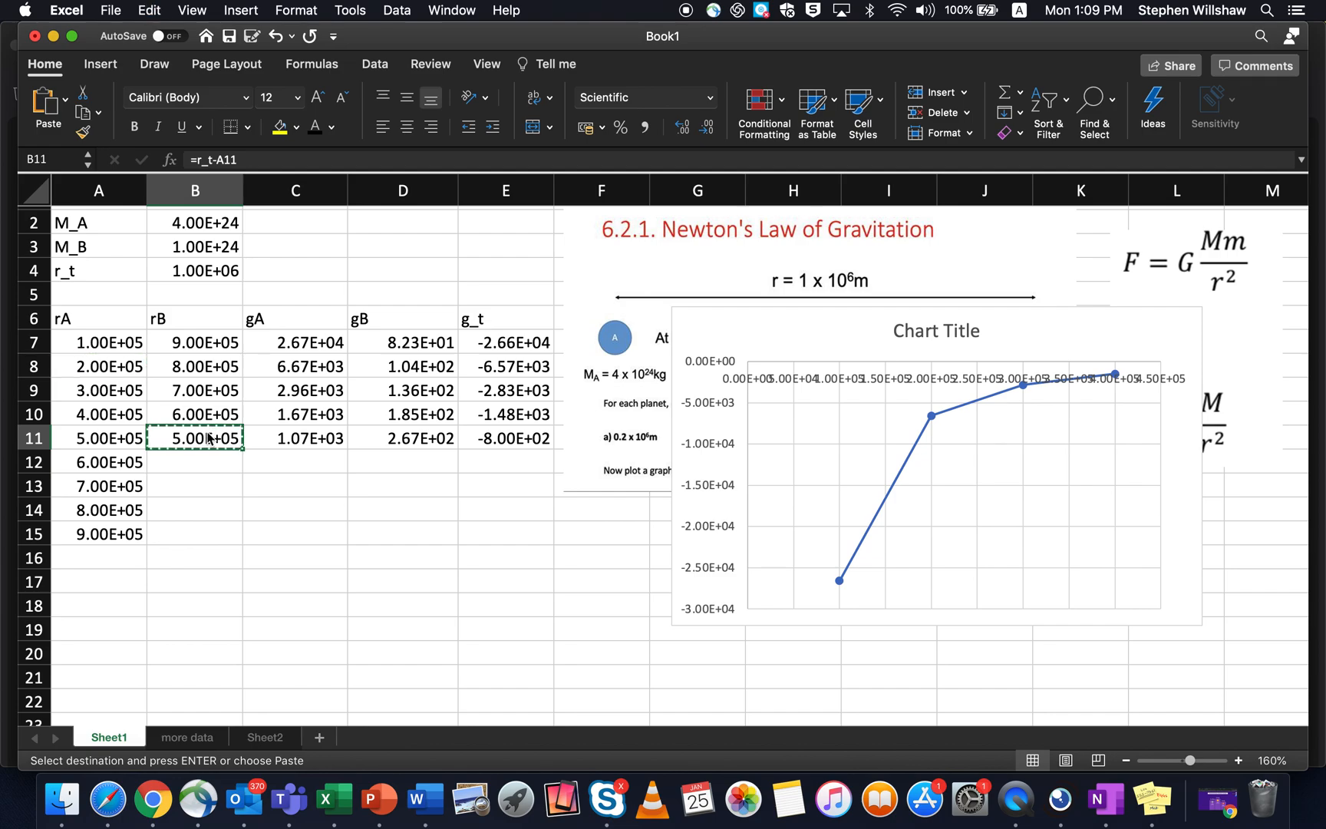
key(shift+Down)
key(shift+Down)
key(Up)
key(Down)
key(super+c)
key(Down)
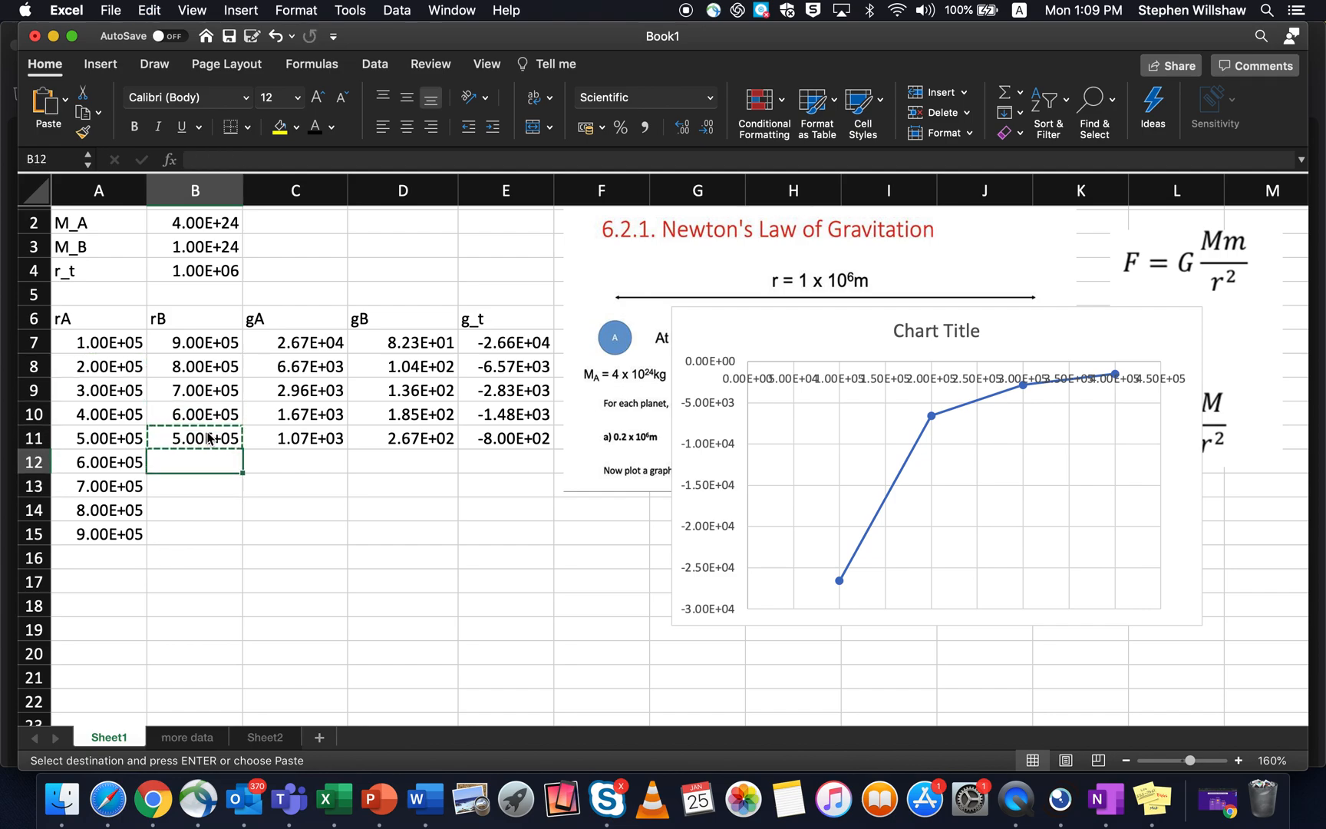
- Copy the rB, gA, gB and g_t formulas from B11:E11 into B12:E15
key(Up)
key(shift+Right)
key(shift+Right)
key(shift+Right)
key(super+c)
key(Left)
key(Down)
key(Right)
key(shift+Right)
key(shift+Right)
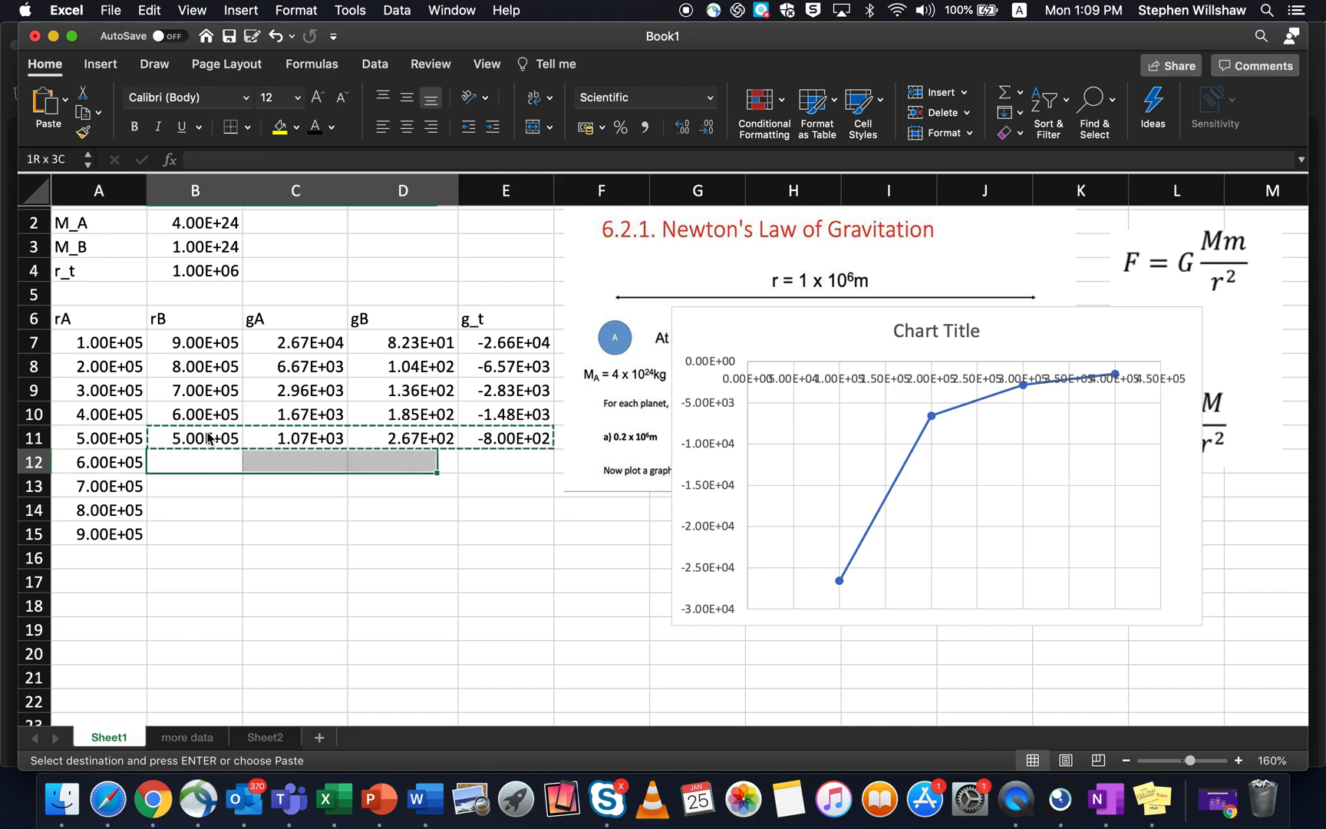
key(shift+Right)
key(shift+Down)
key(shift+Down)
key(shift+Down)
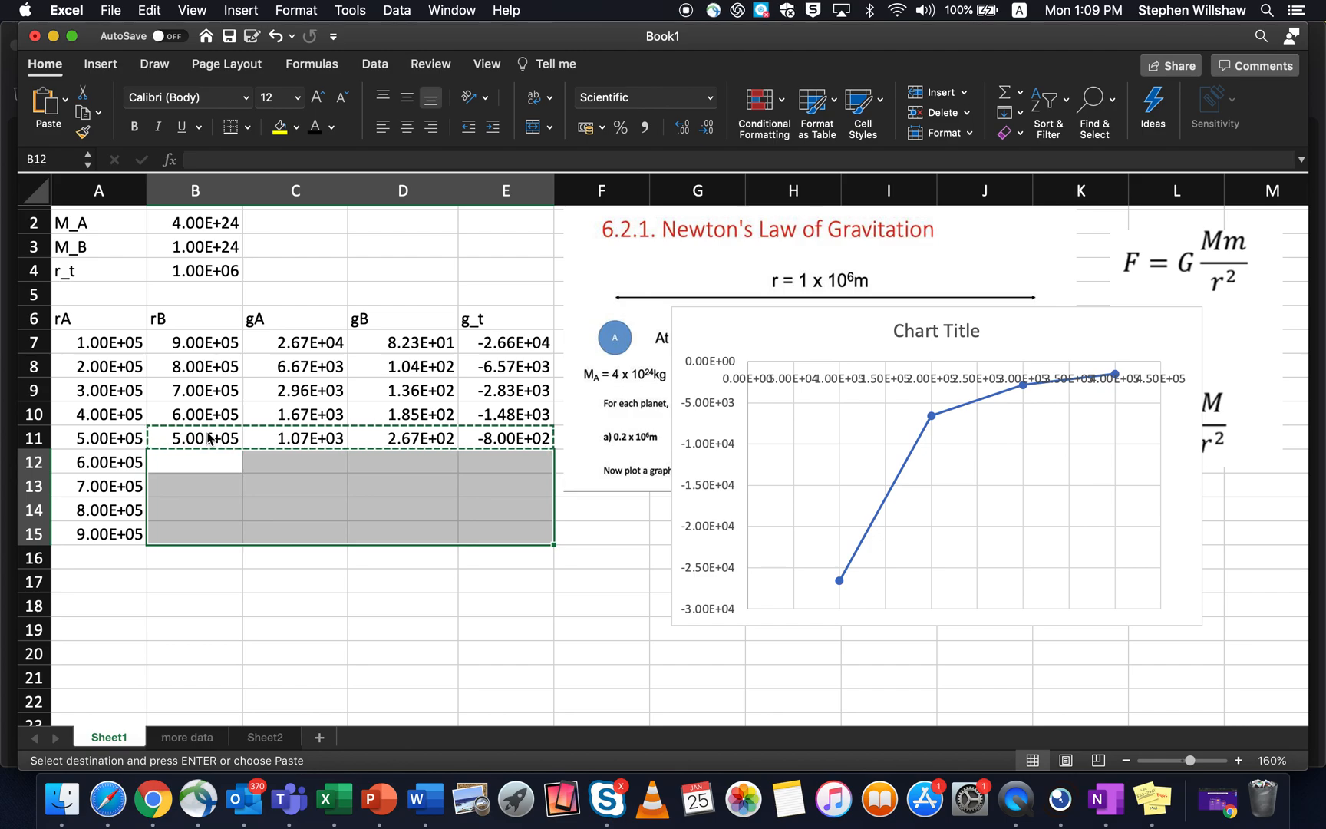
key(super+v)
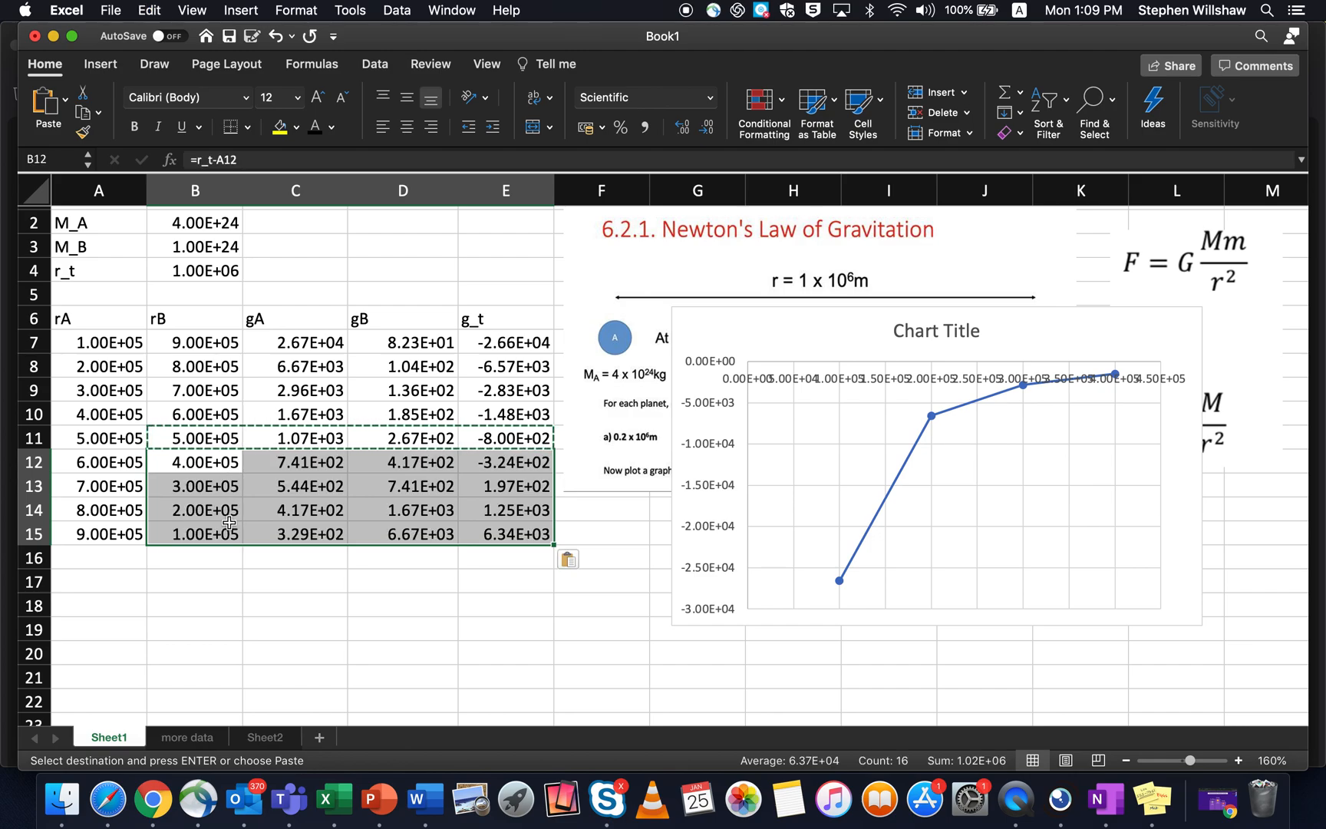
click(467, 562)
click(513, 541)
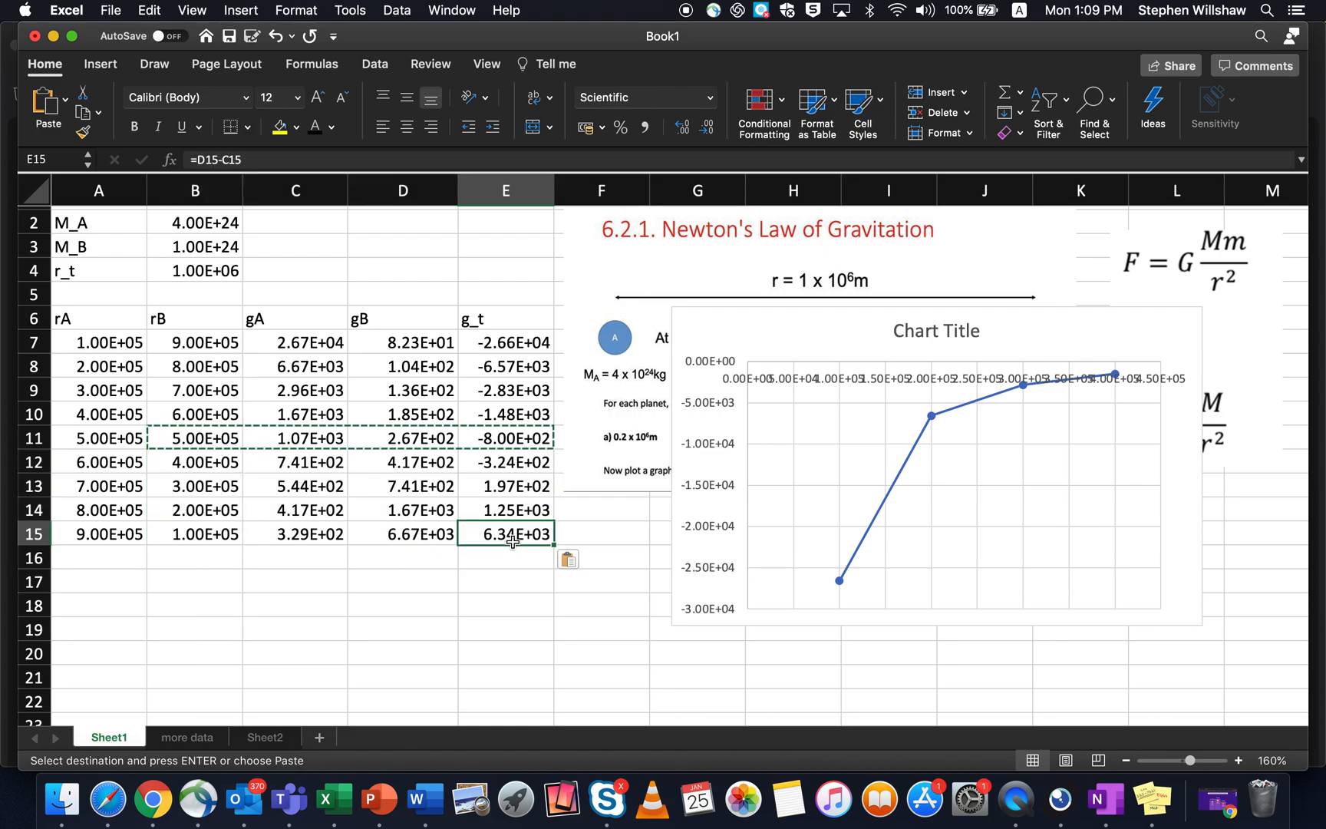
key(Return)
key(super+z)
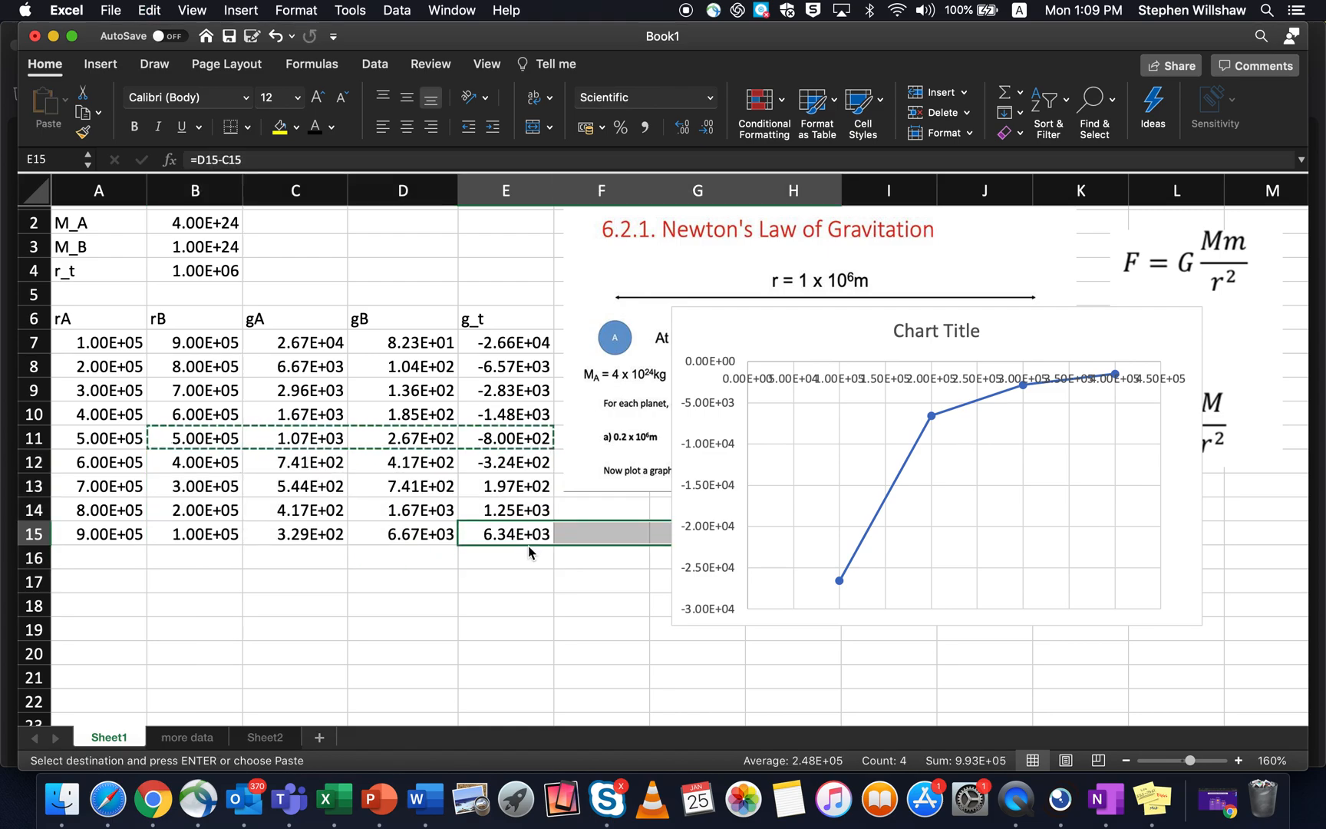
click(509, 557)
click(383, 652)
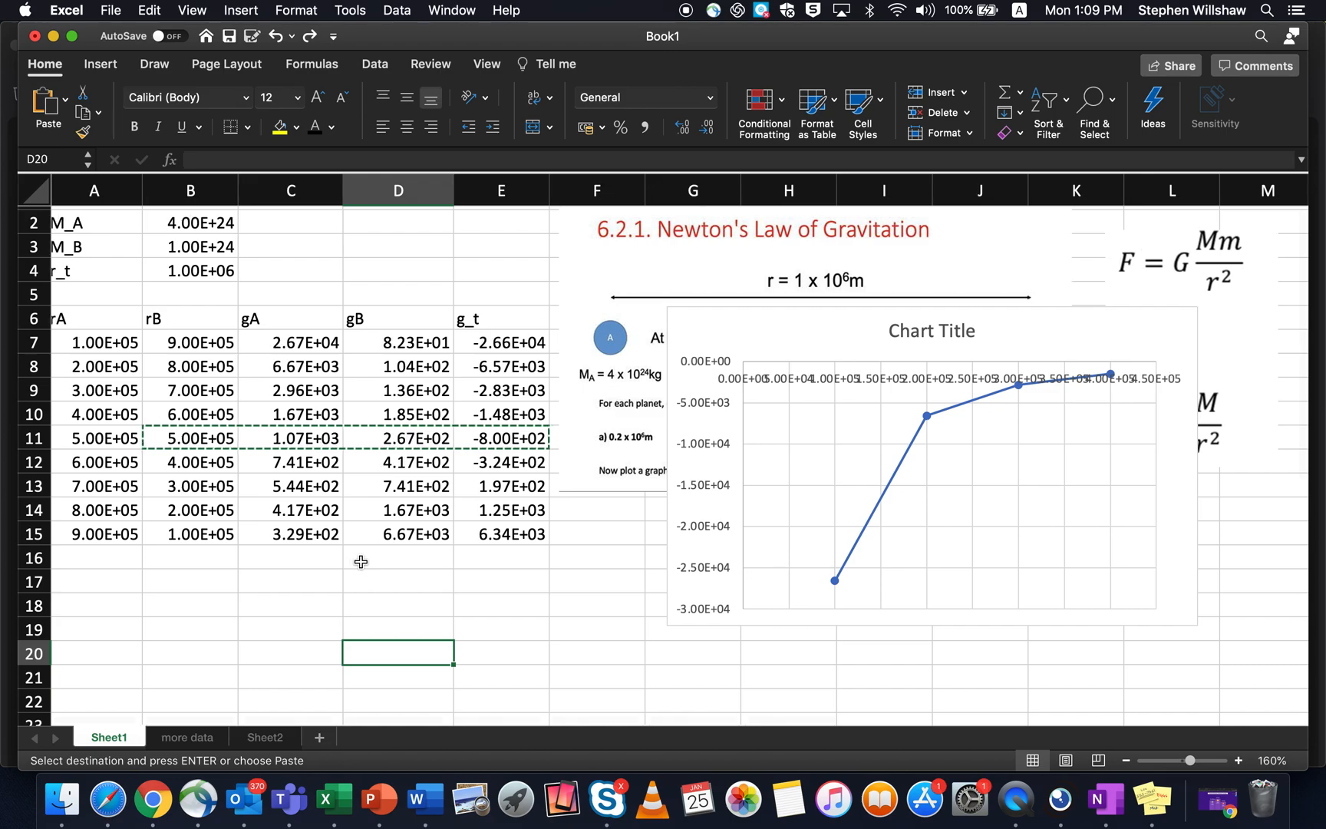
- Delete the existing scatter chart that covers the gravitation question
scroll(361, 563, up, 1)
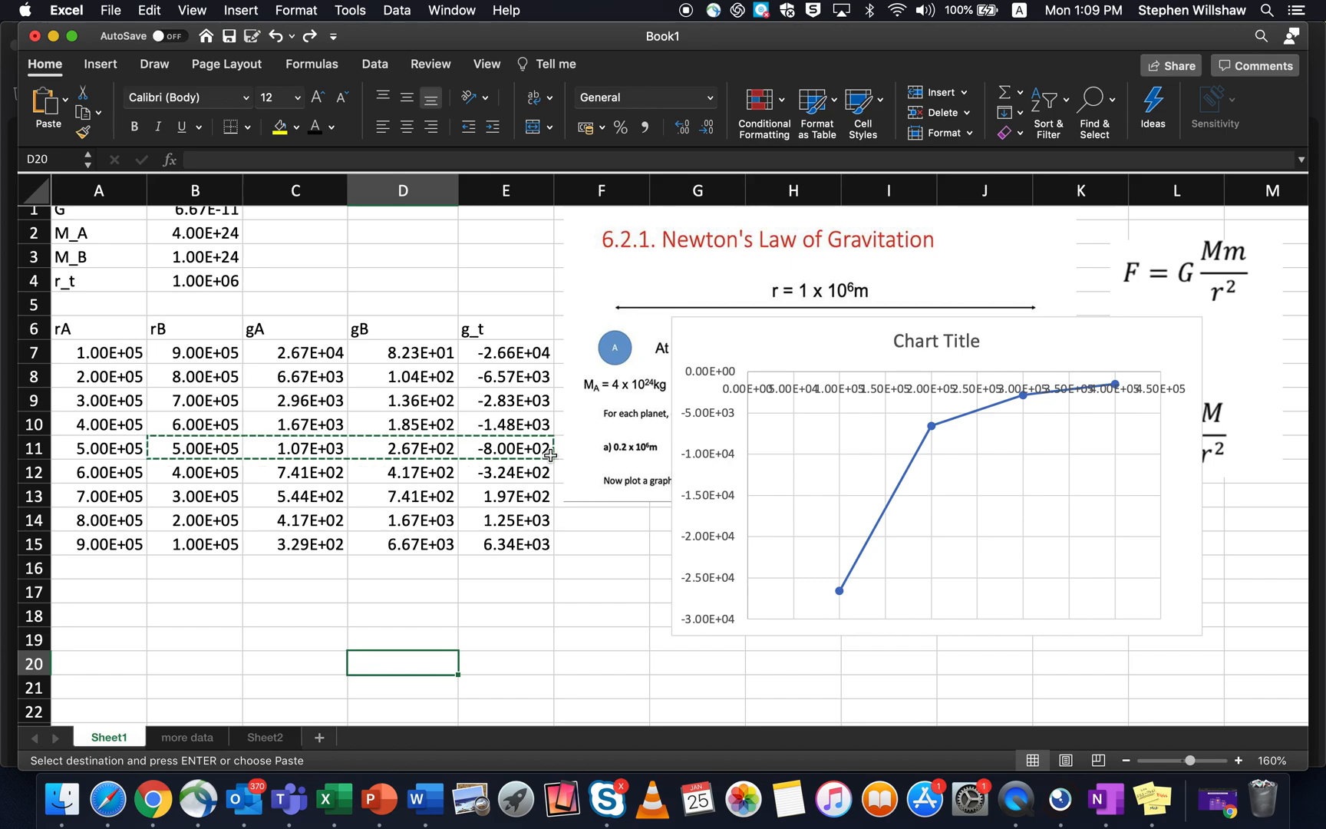
click(703, 322)
key(Delete)
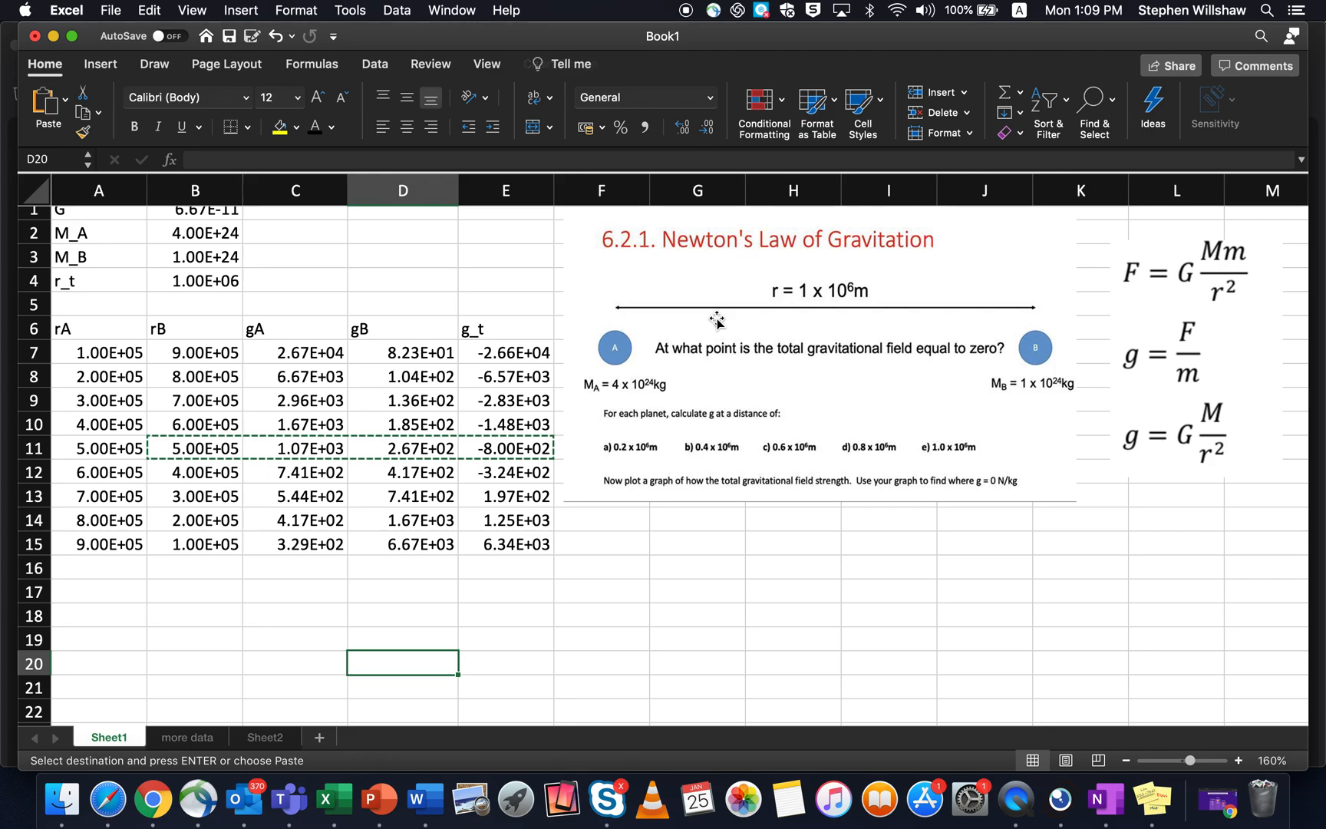
click(298, 513)
click(129, 563)
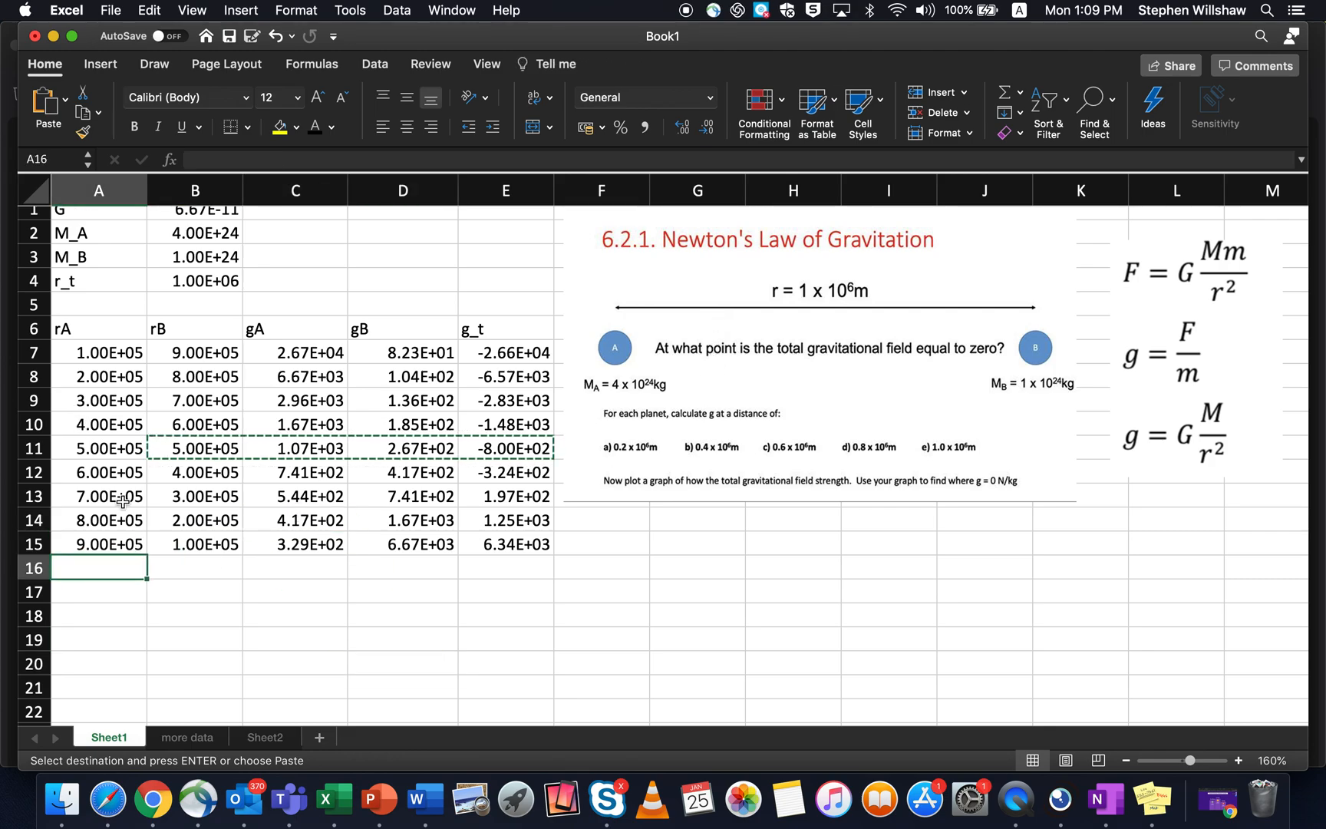
- Insert a recommended Scatter chart of g_t (E7:E15) against rA (A7:A15) and enlarge it up to the edge of column C
drag(113, 362, 113, 546)
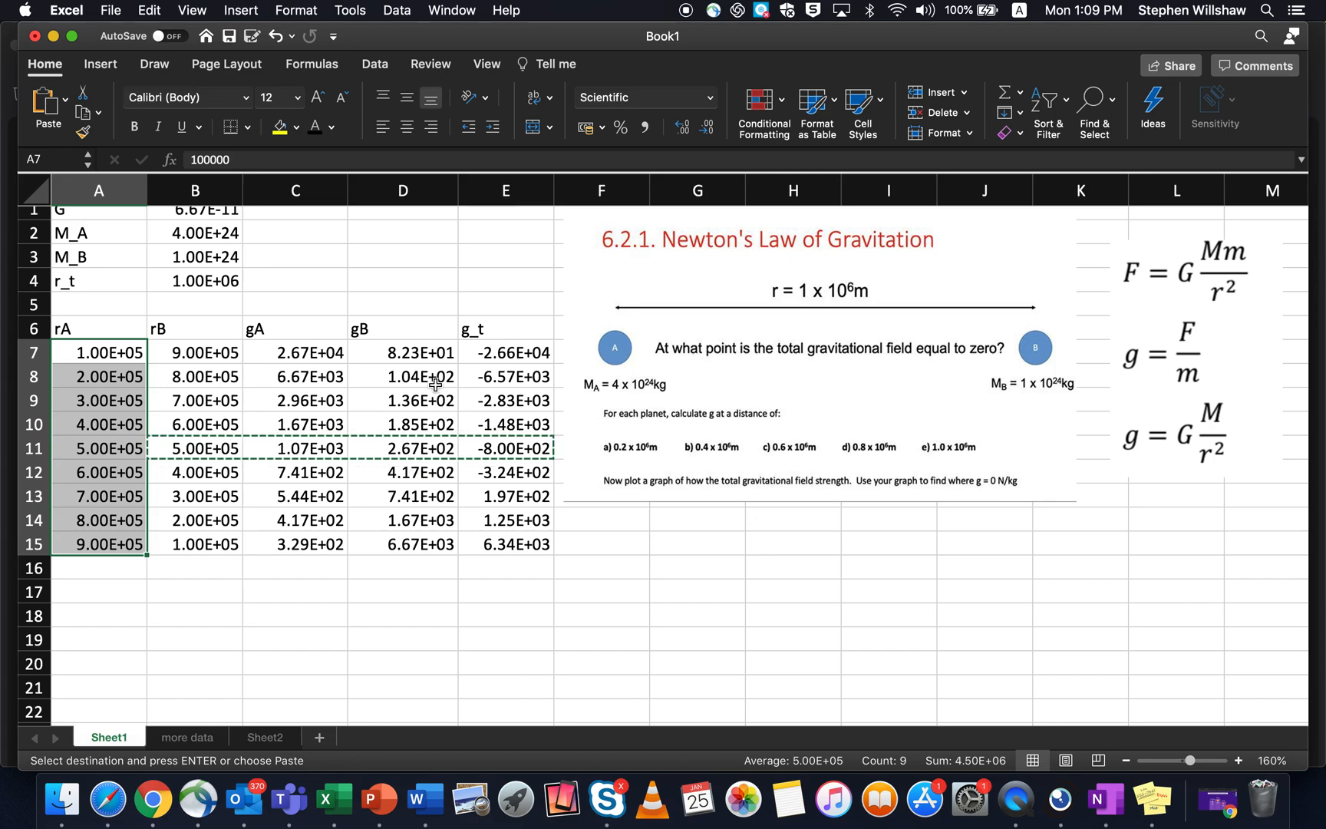
drag(500, 351, 503, 540)
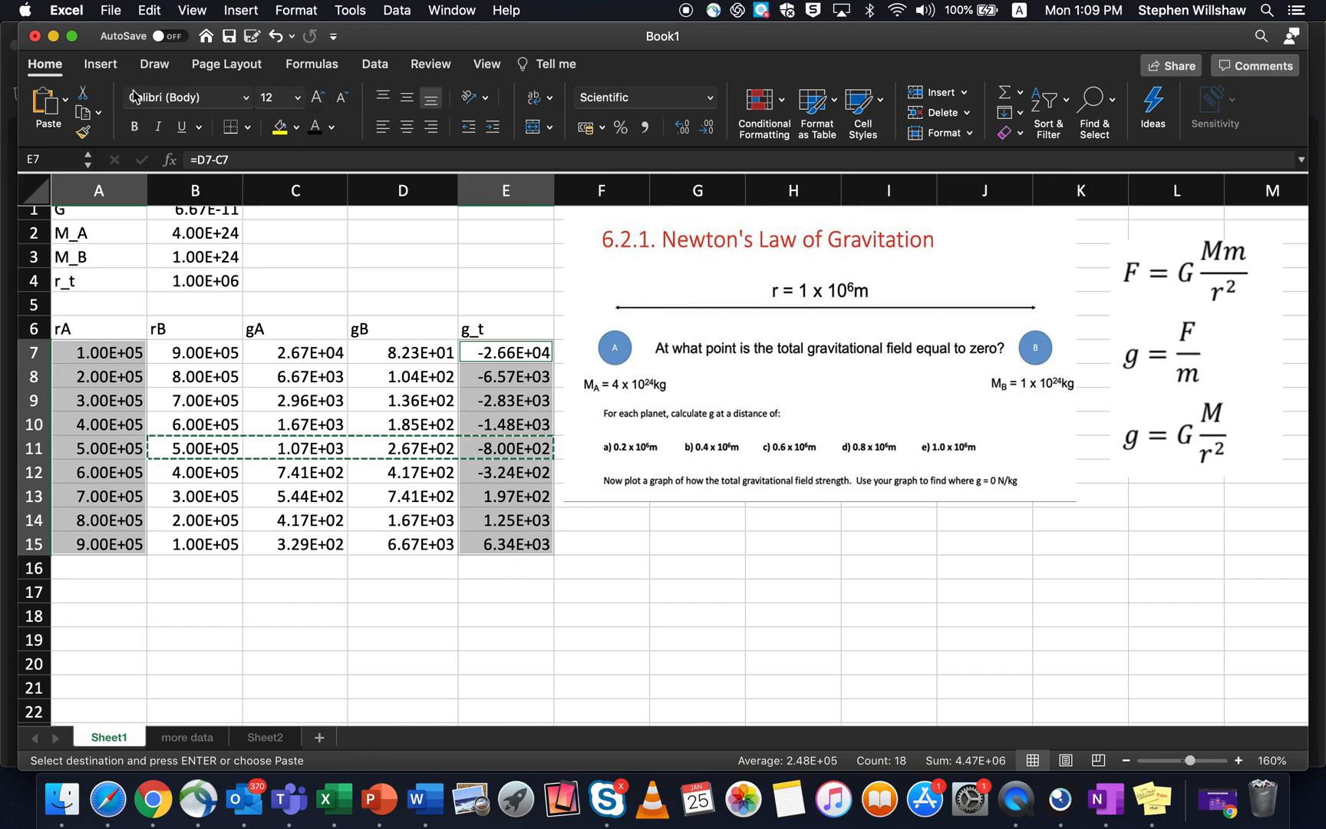
click(101, 64)
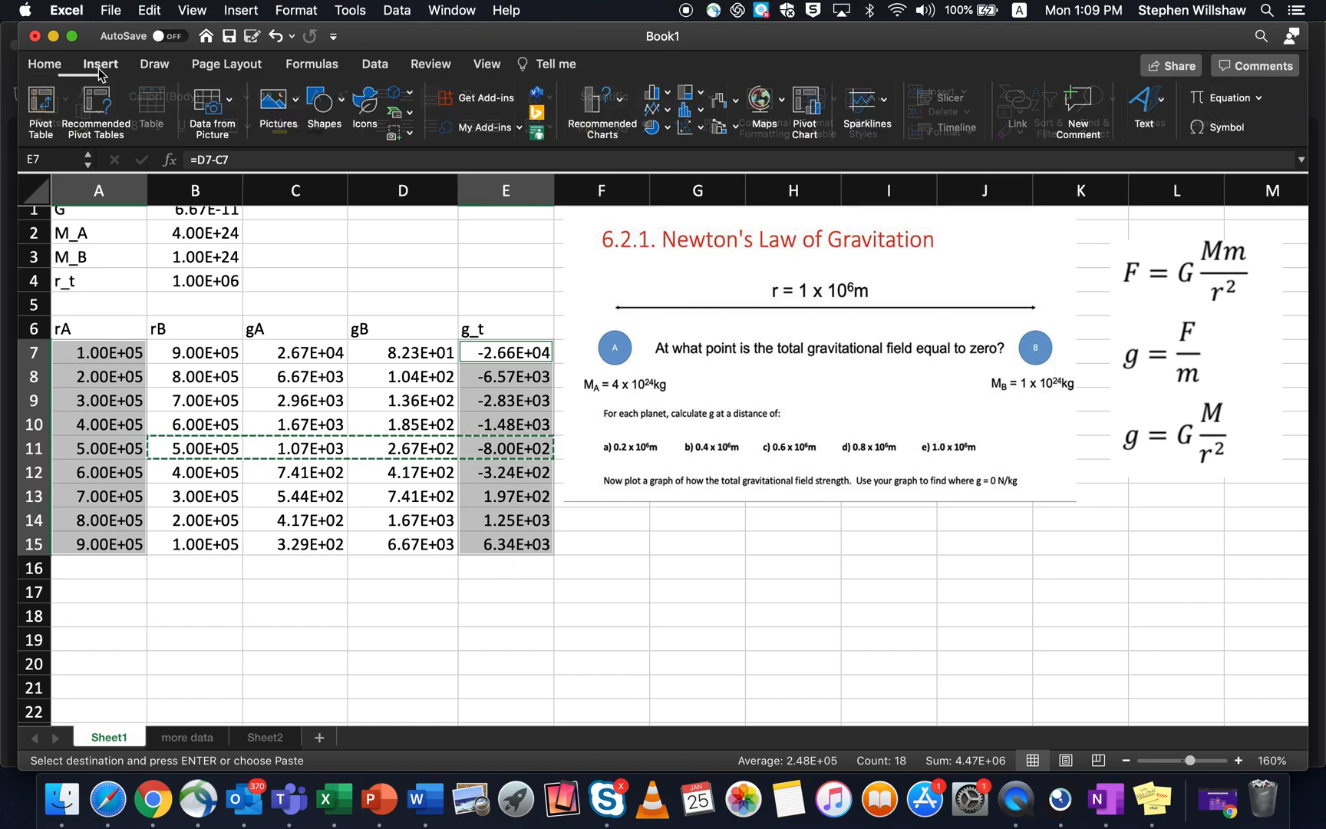
click(628, 115)
scroll(713, 414, down, 3)
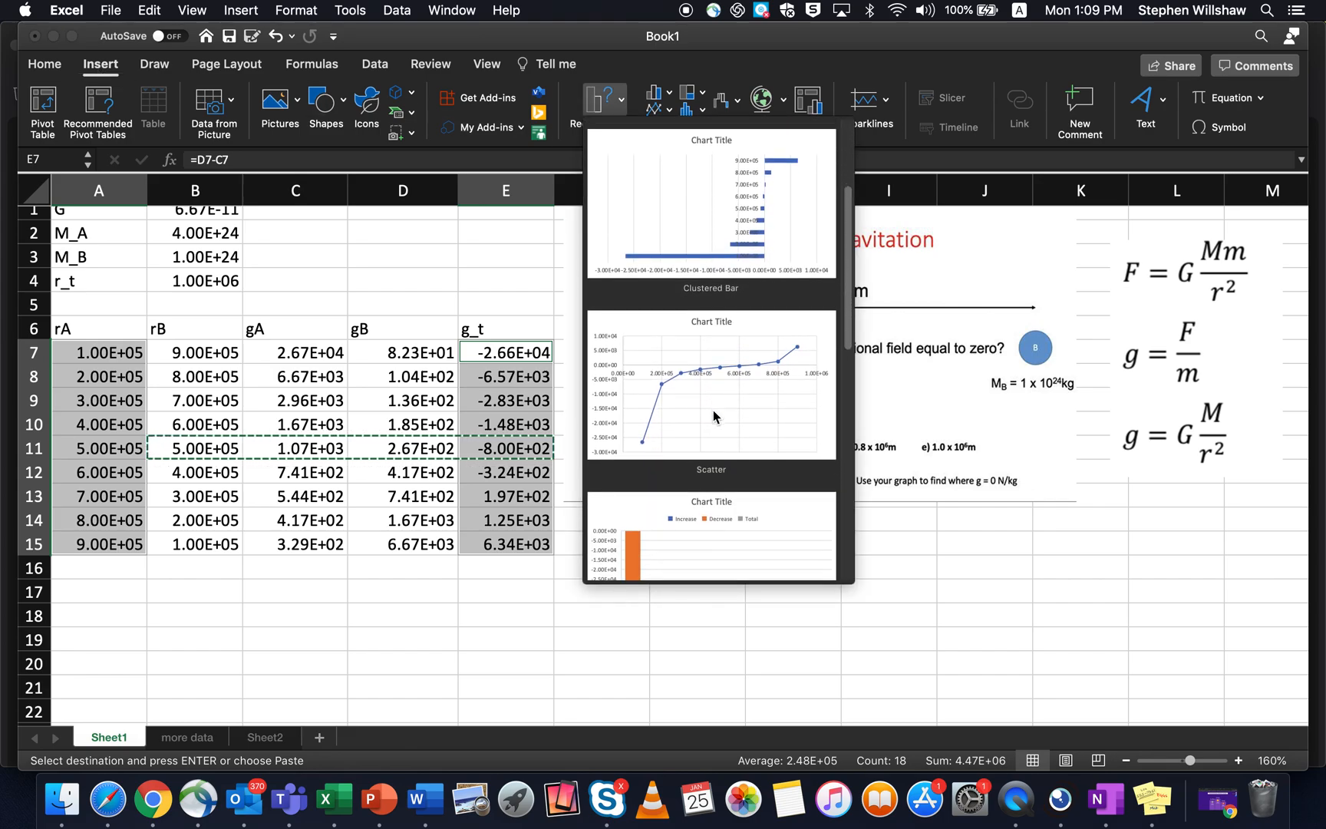
click(713, 414)
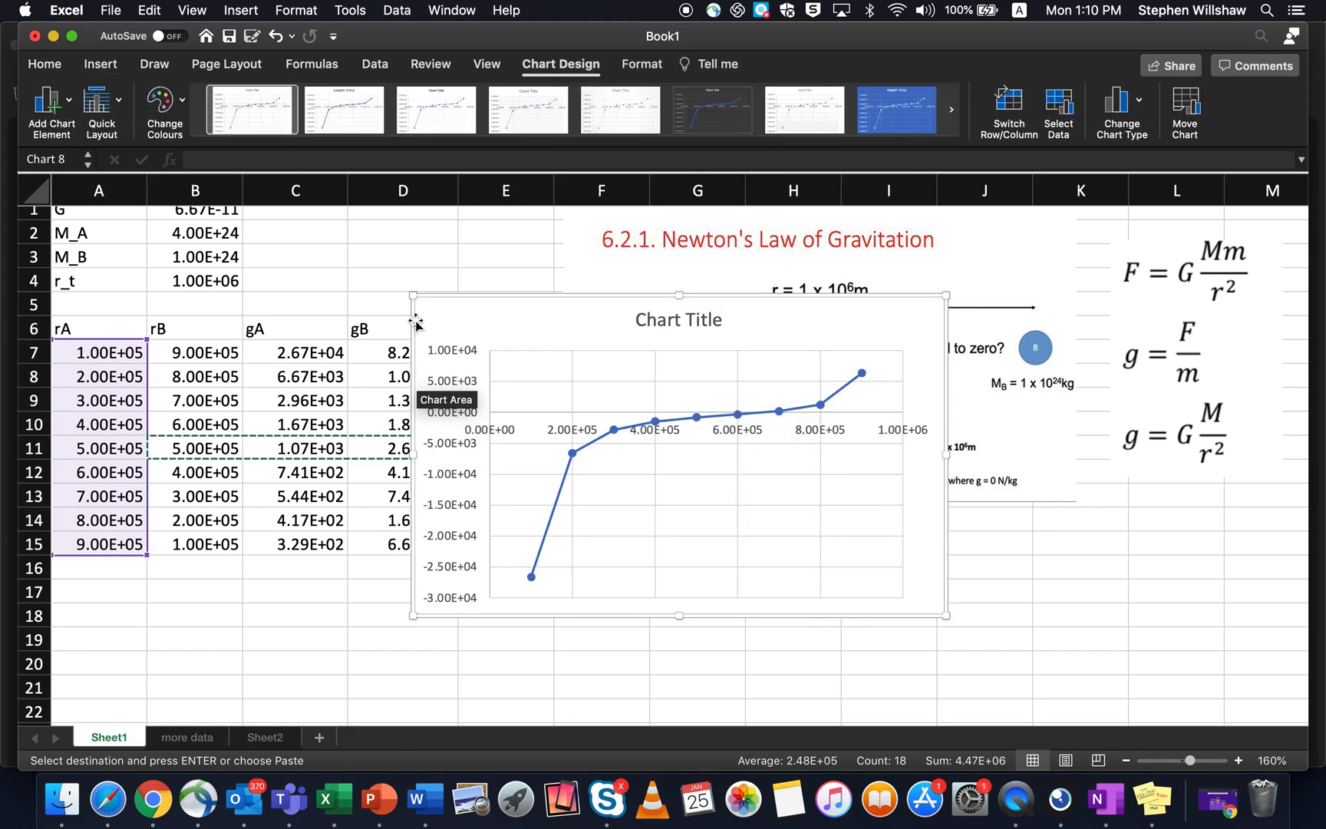
drag(413, 294, 244, 190)
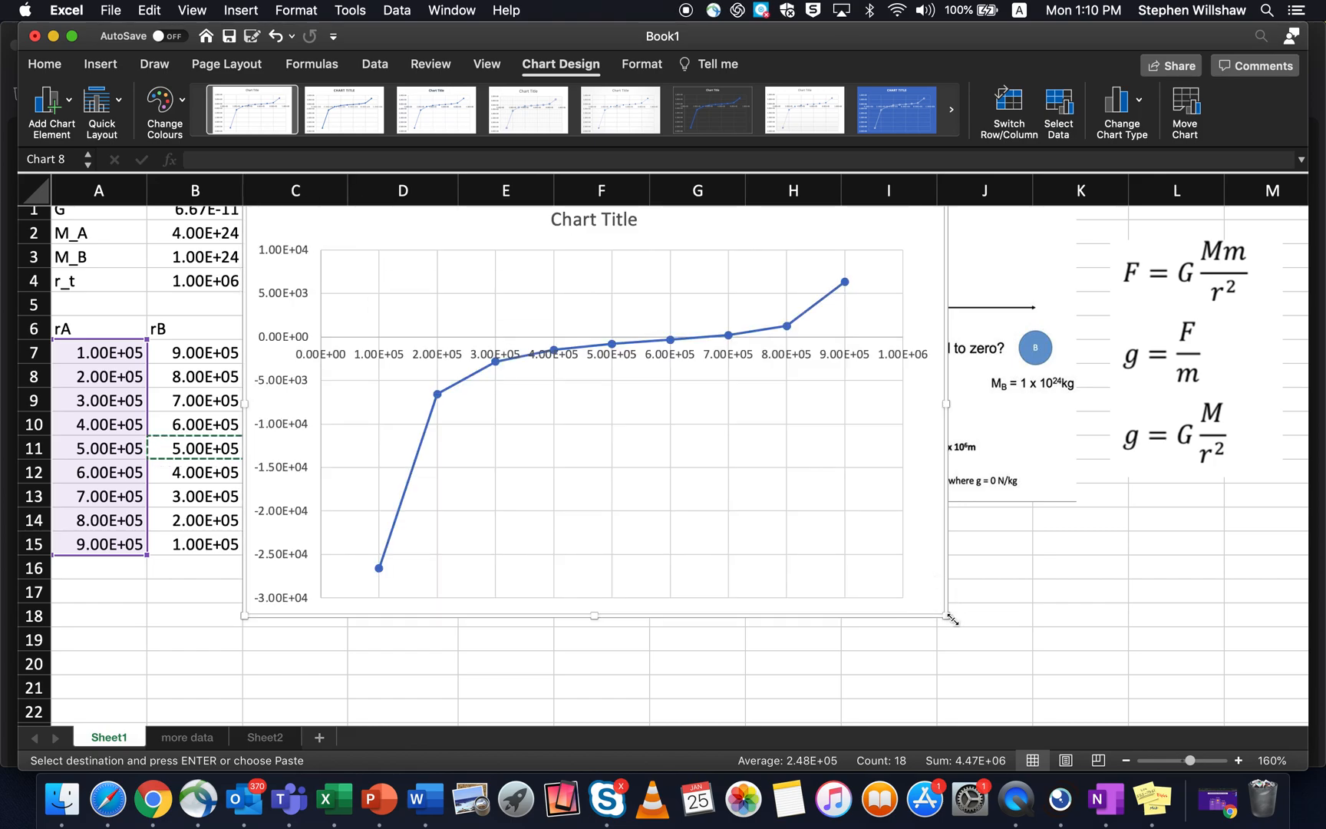
- Enlarge the scatter chart down to row 21 and move it clear of the table to check the g_t values in E12 and E13
drag(947, 616, 1120, 696)
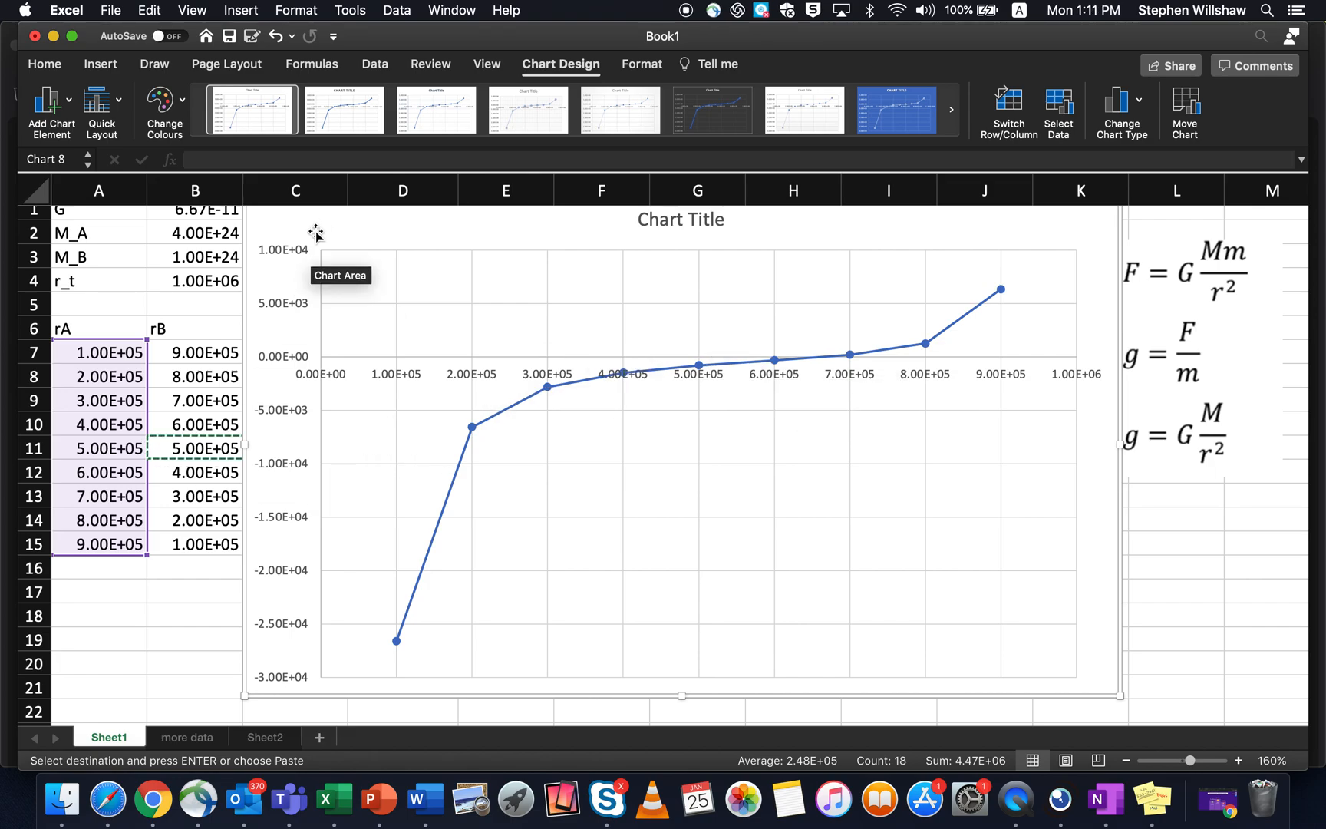
drag(297, 223, 663, 209)
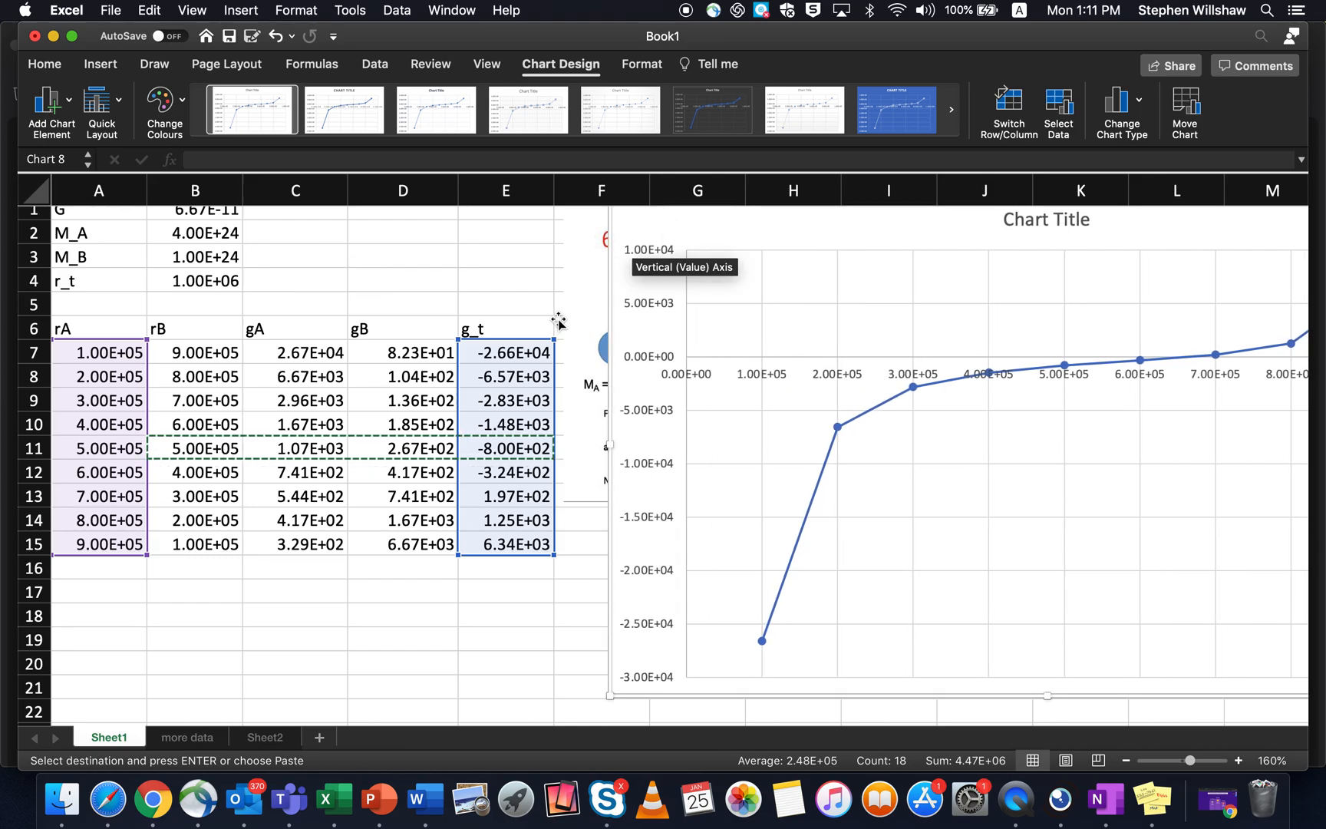
click(504, 465)
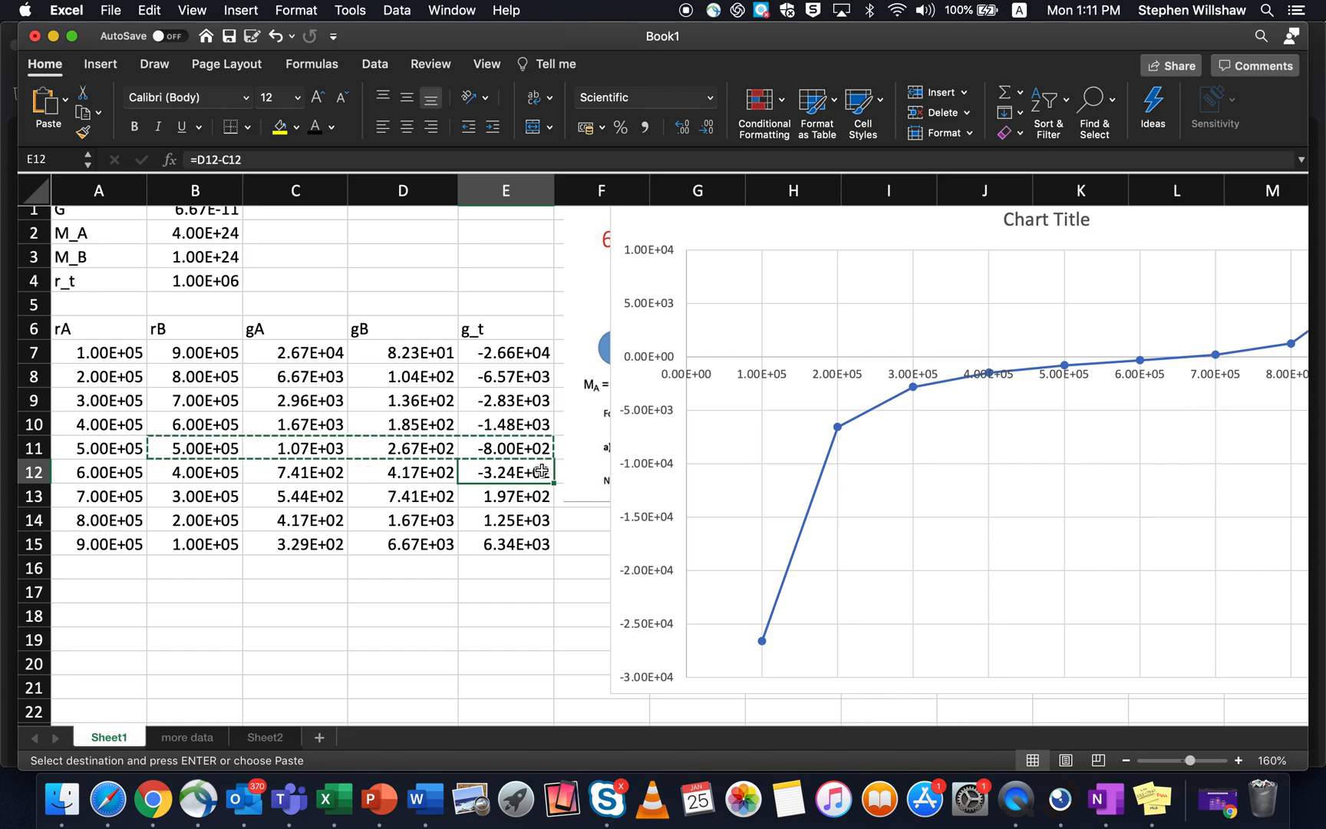
click(530, 505)
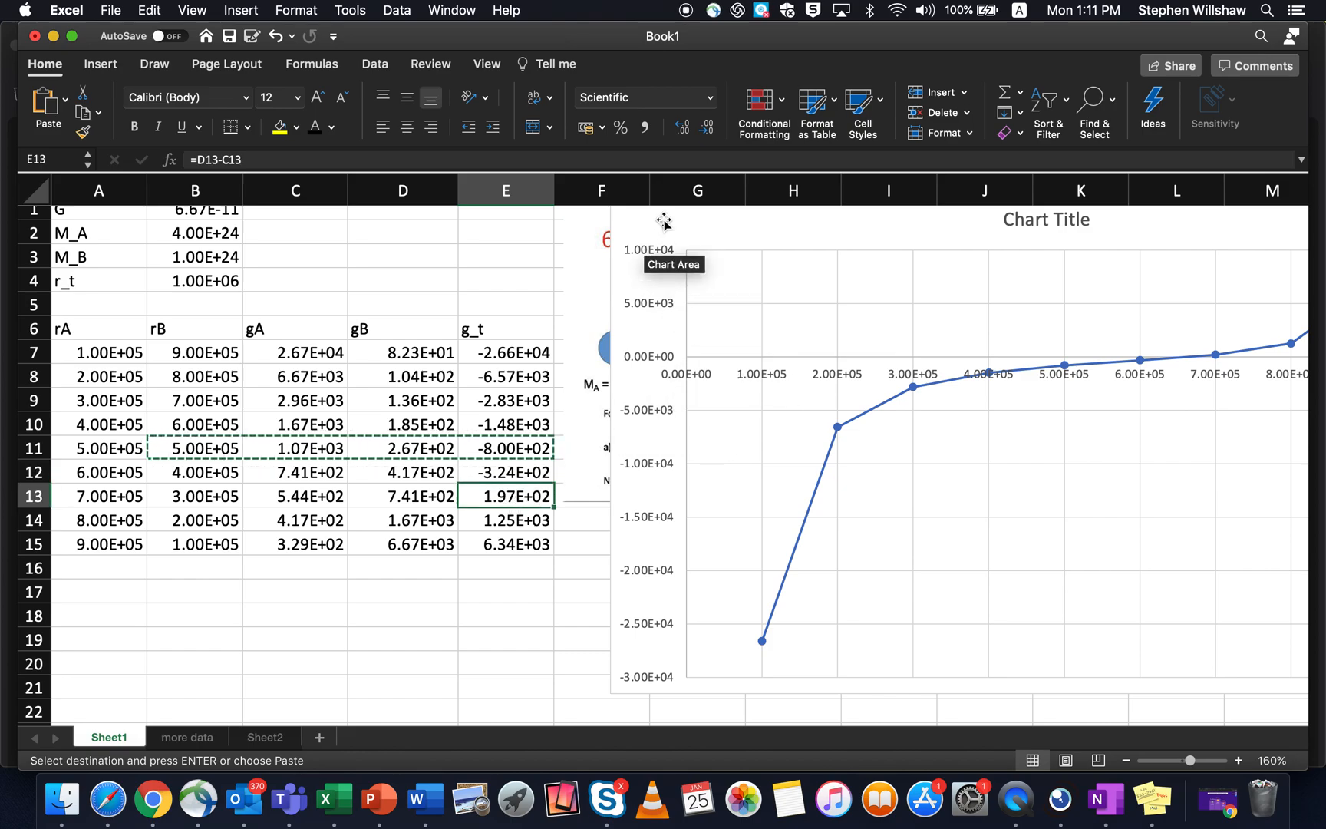
- Move the scatter chart back over columns C to K to examine where the g_t curve crosses zero
click(640, 223)
drag(640, 224, 403, 227)
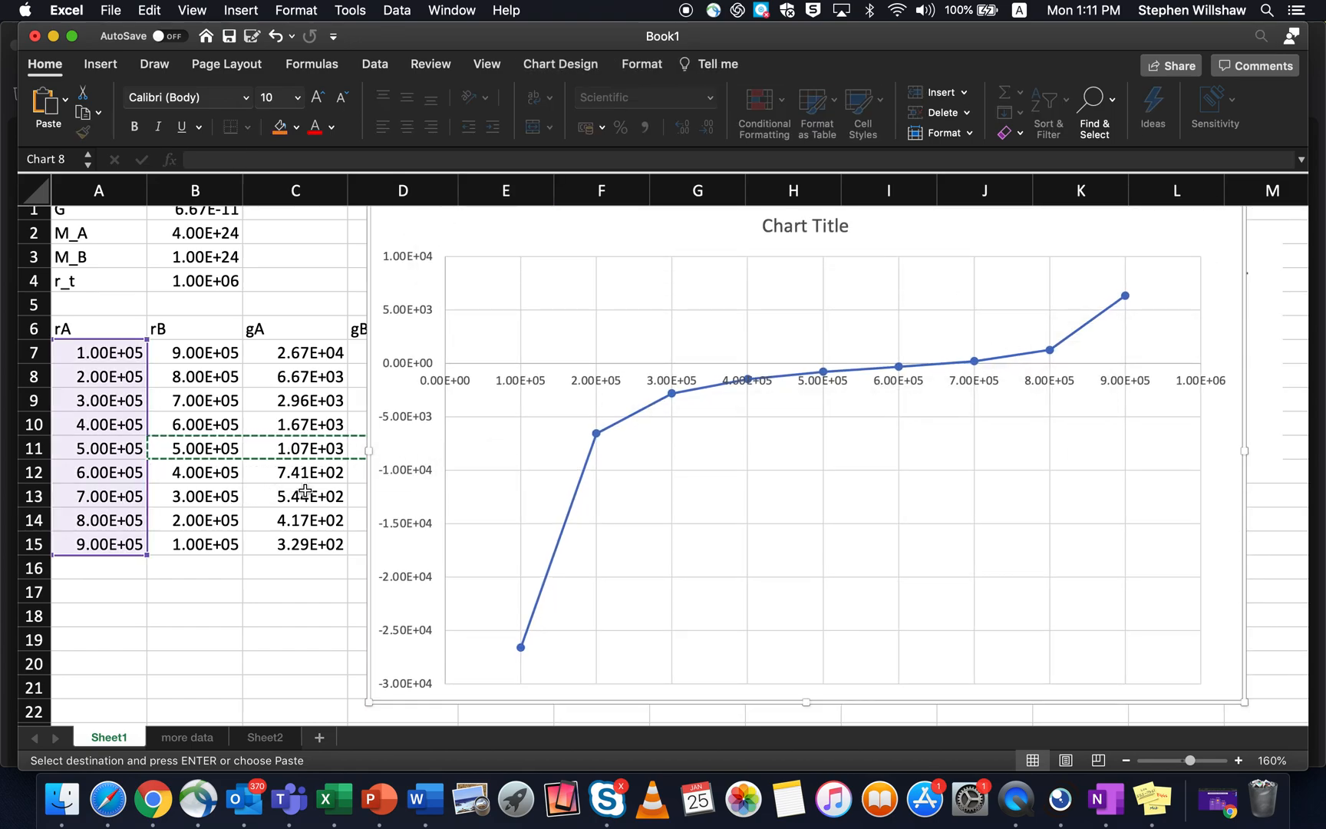
drag(582, 227, 613, 228)
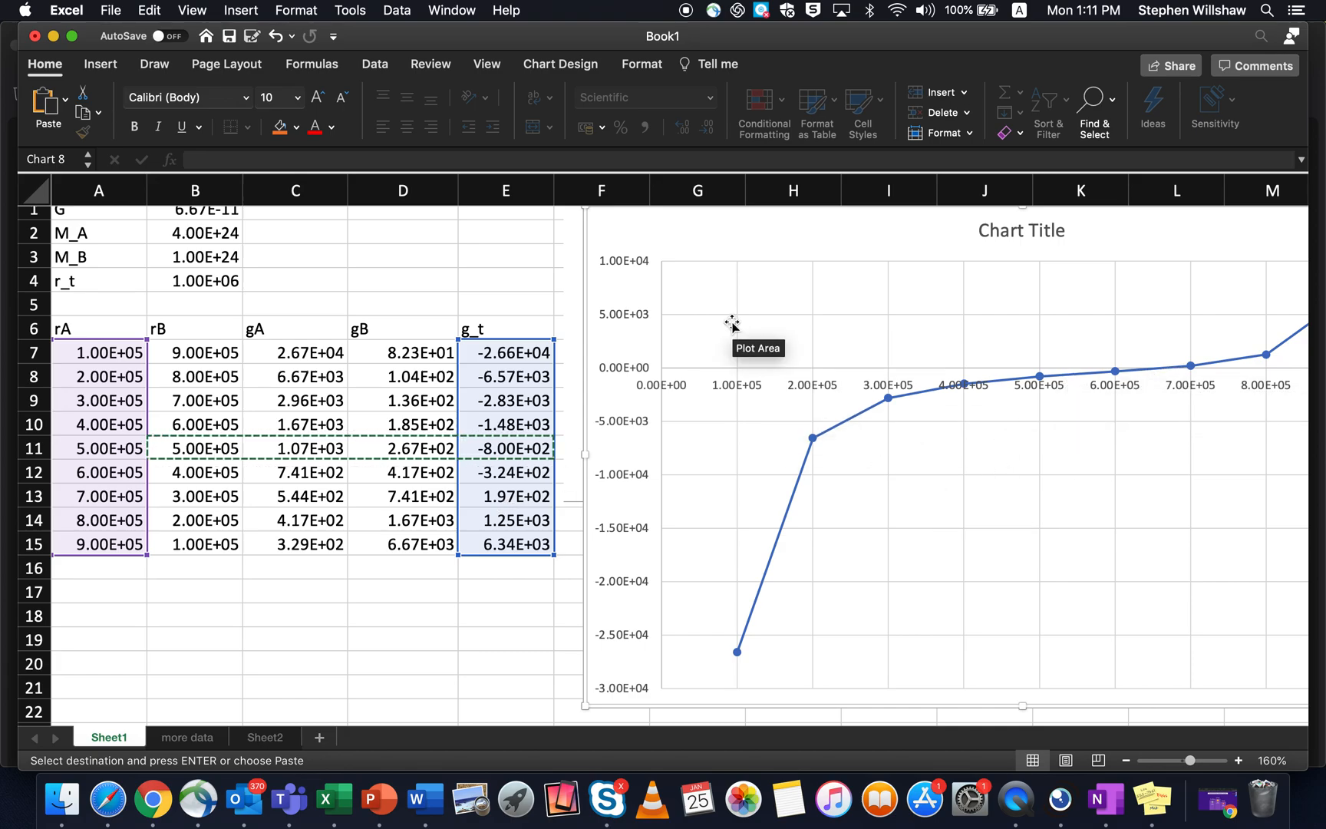
drag(581, 260, 220, 260)
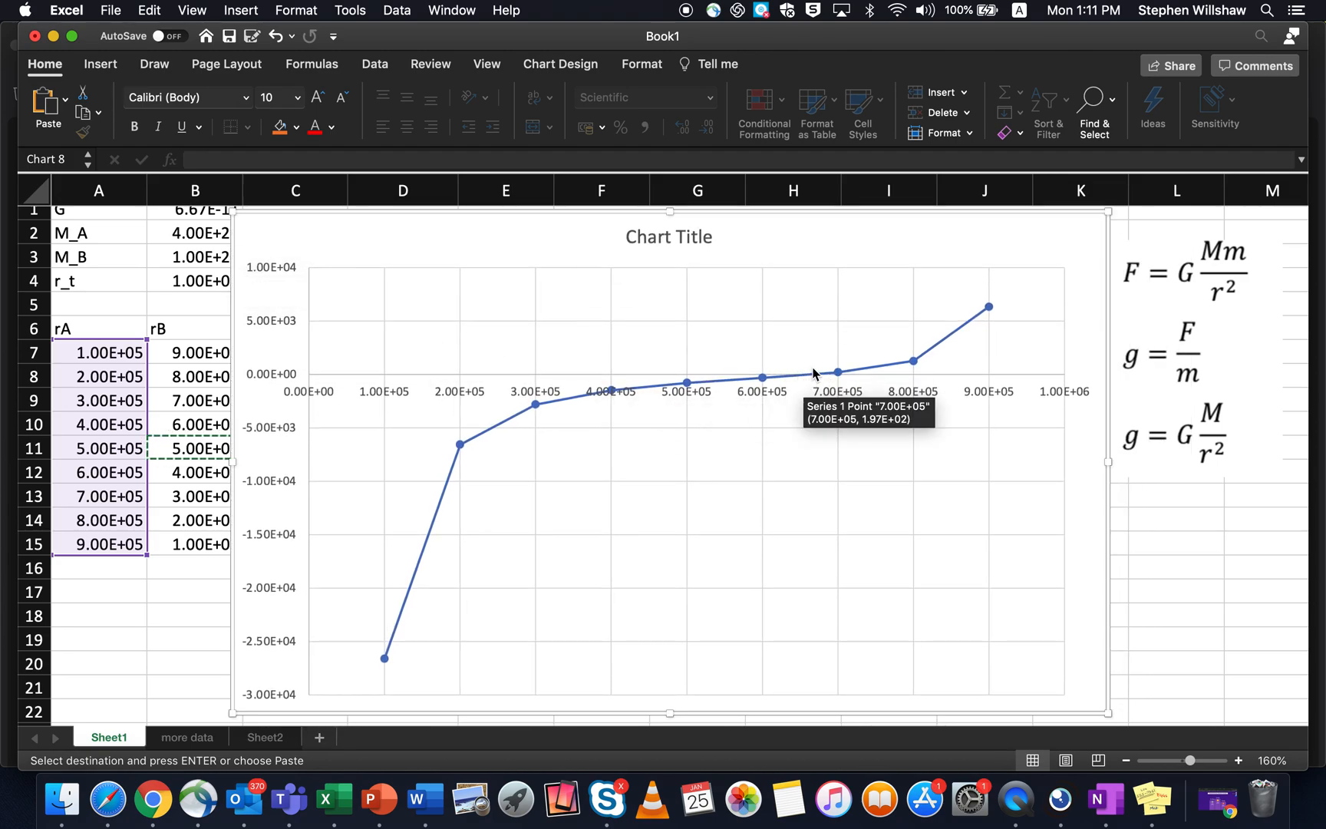